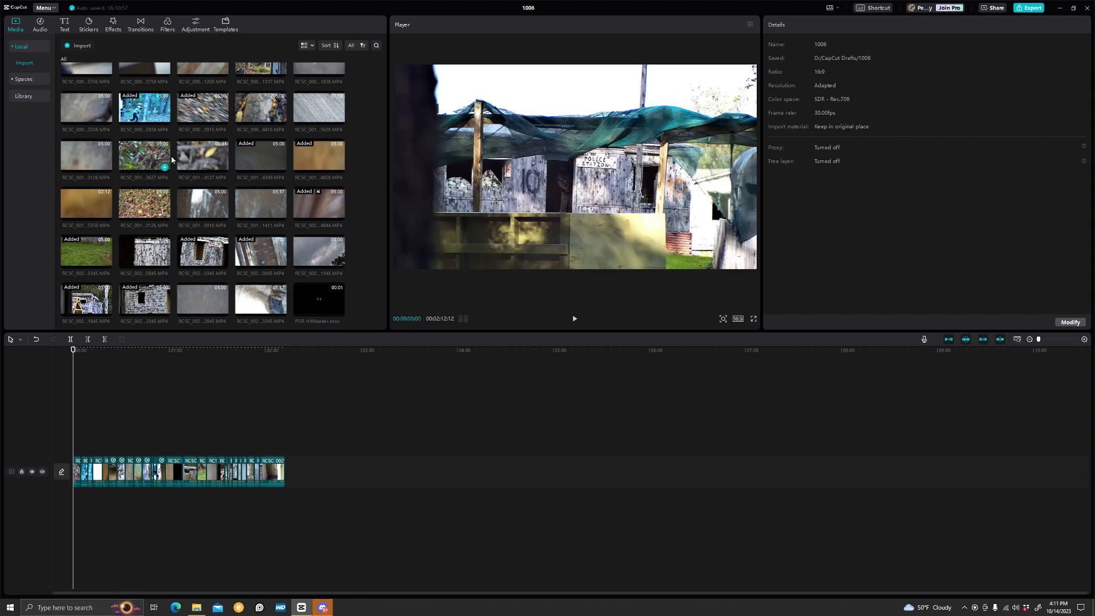
Browse the audio library's music, commercial music, sound effects and copyright check sections
click(40, 24)
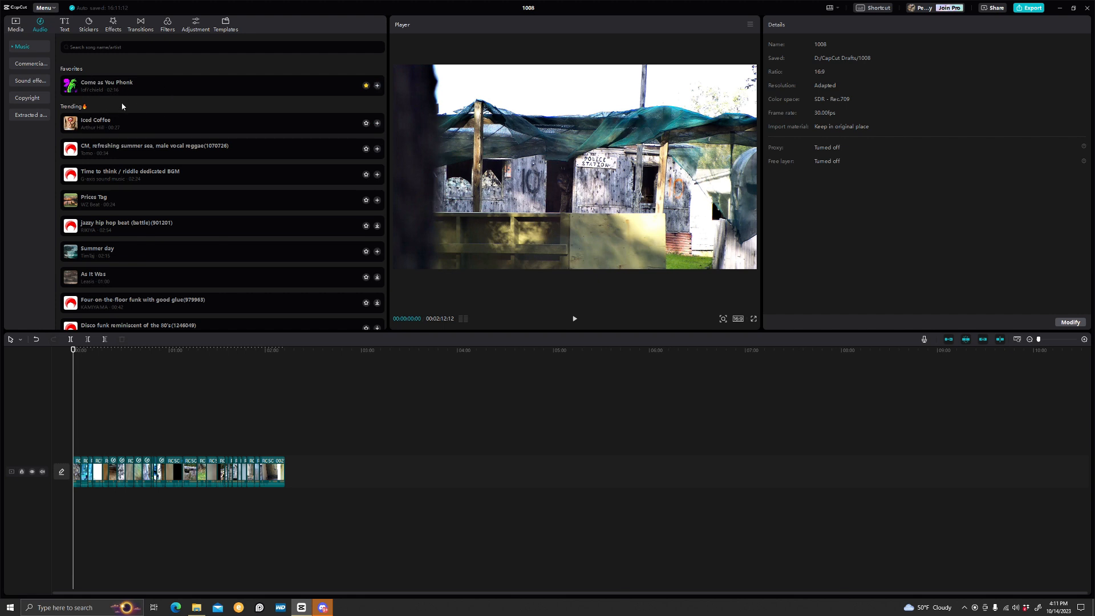
click(43, 67)
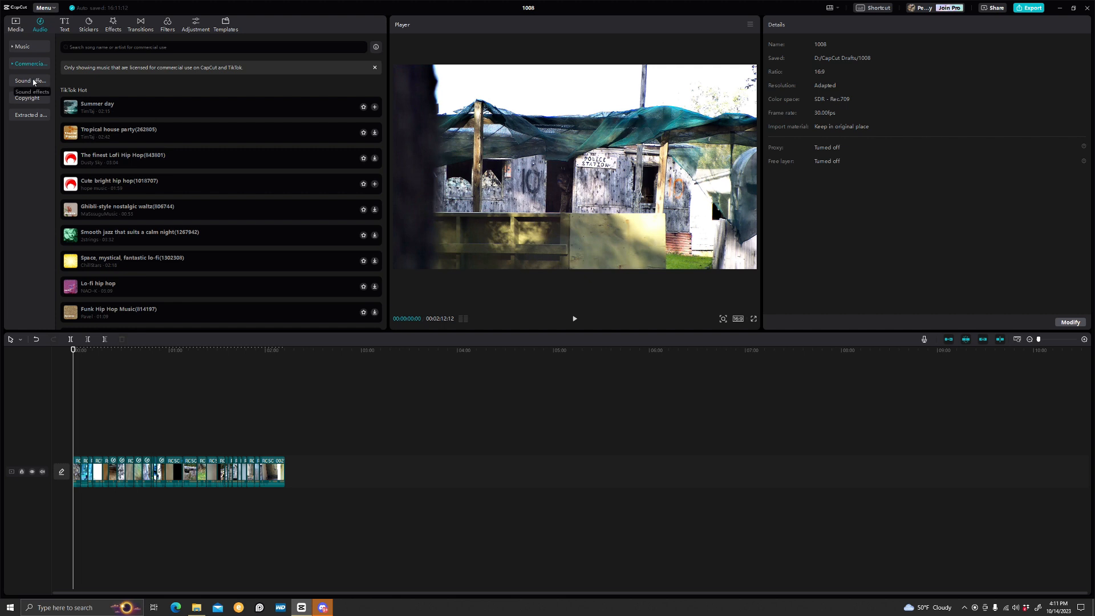
click(32, 81)
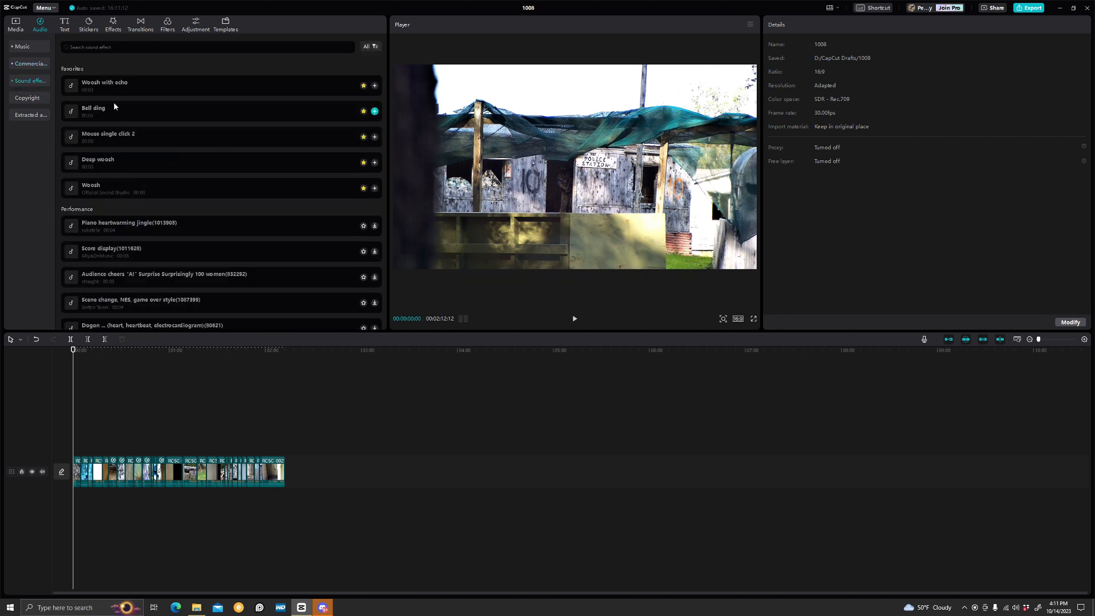
click(31, 100)
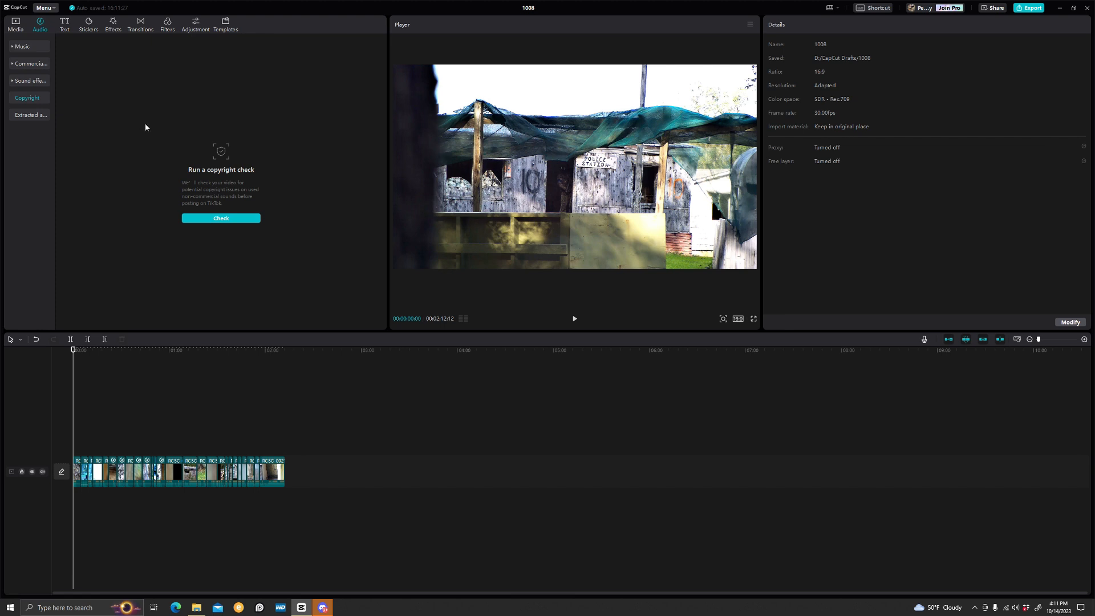
Preview the default text and scroll through the text effect styles
click(65, 25)
click(67, 72)
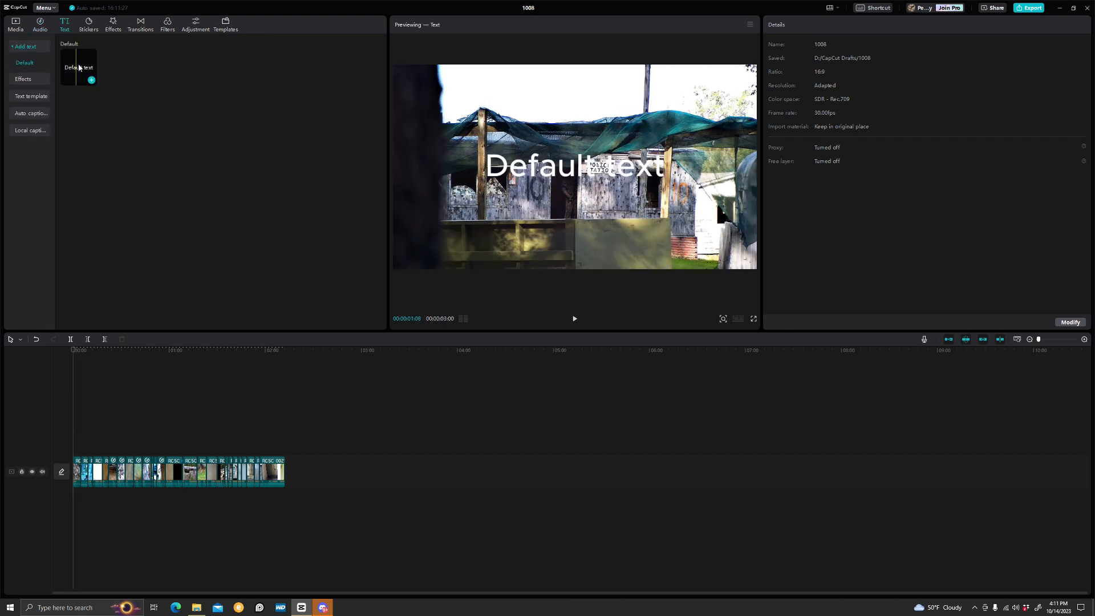
click(23, 79)
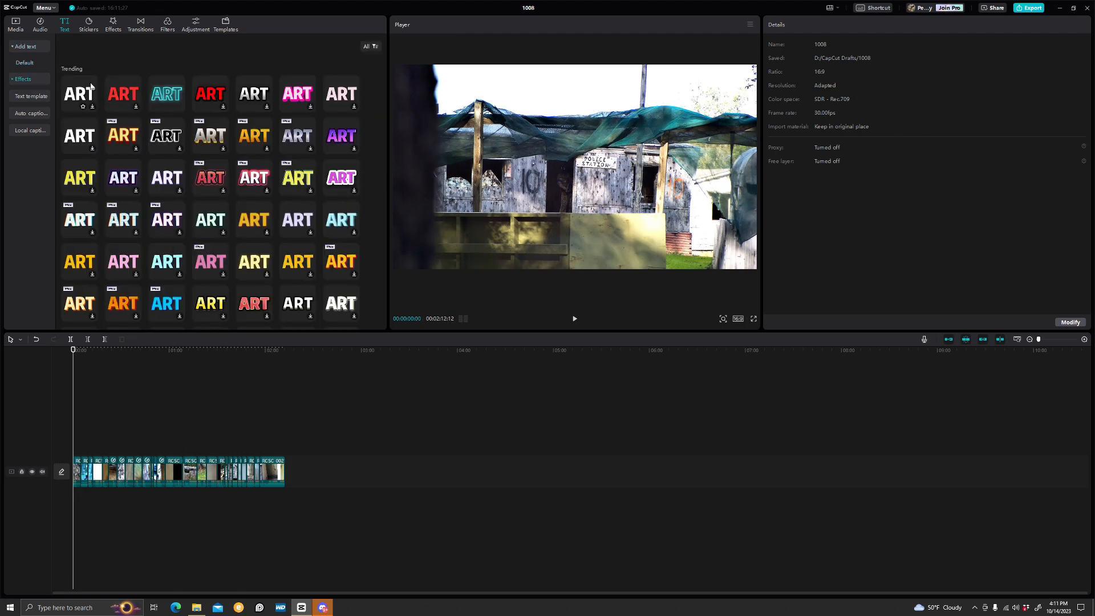
scroll(240, 174, down, 2)
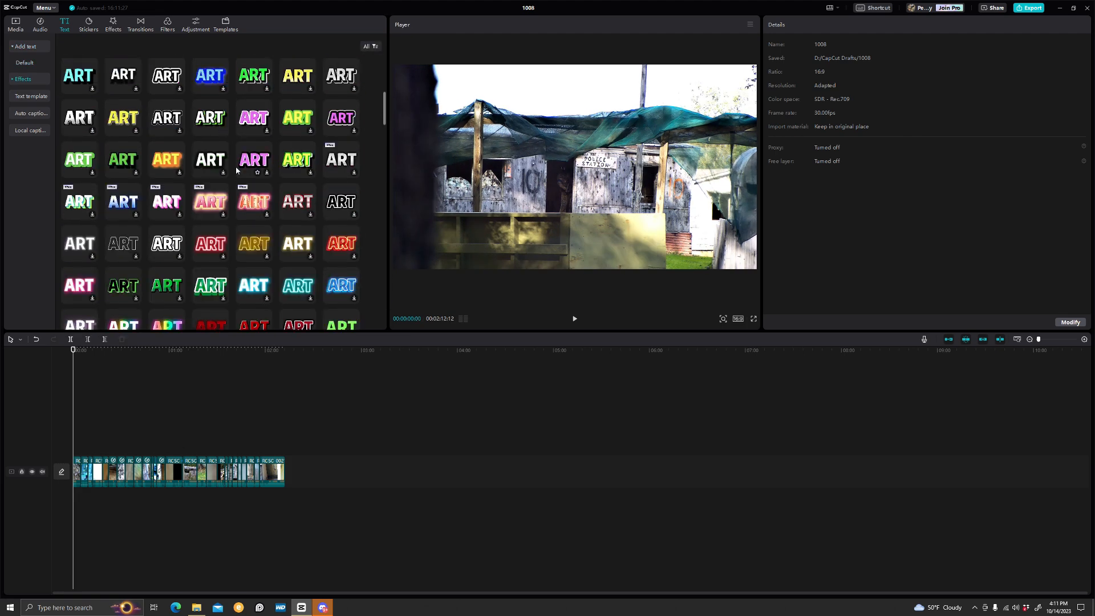
Preview and scroll through the text templates, then examine the auto captions and local captions options
click(35, 97)
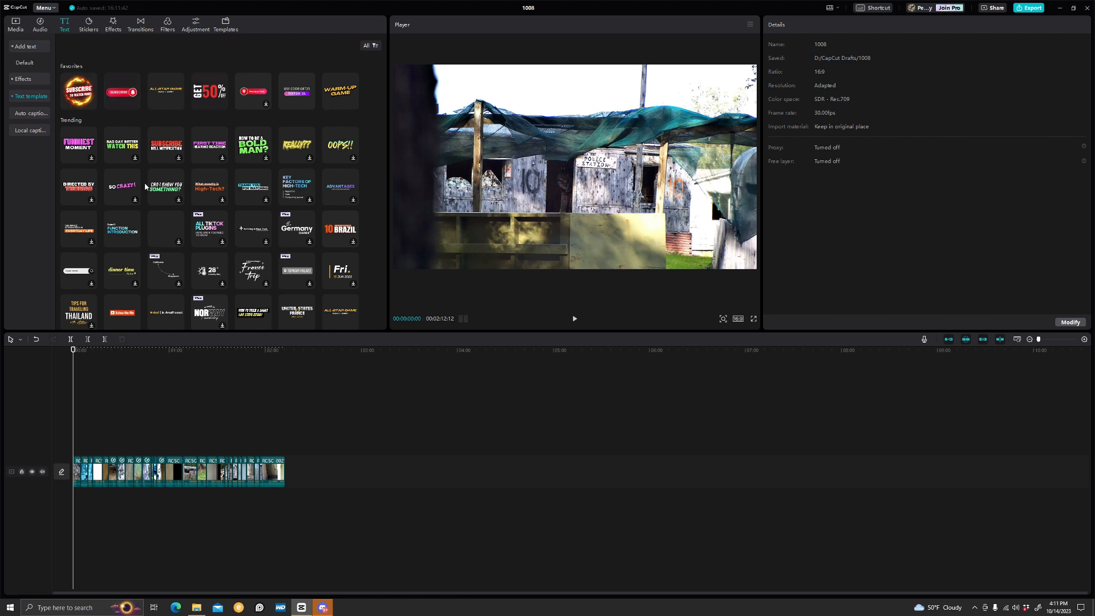
click(66, 77)
click(123, 91)
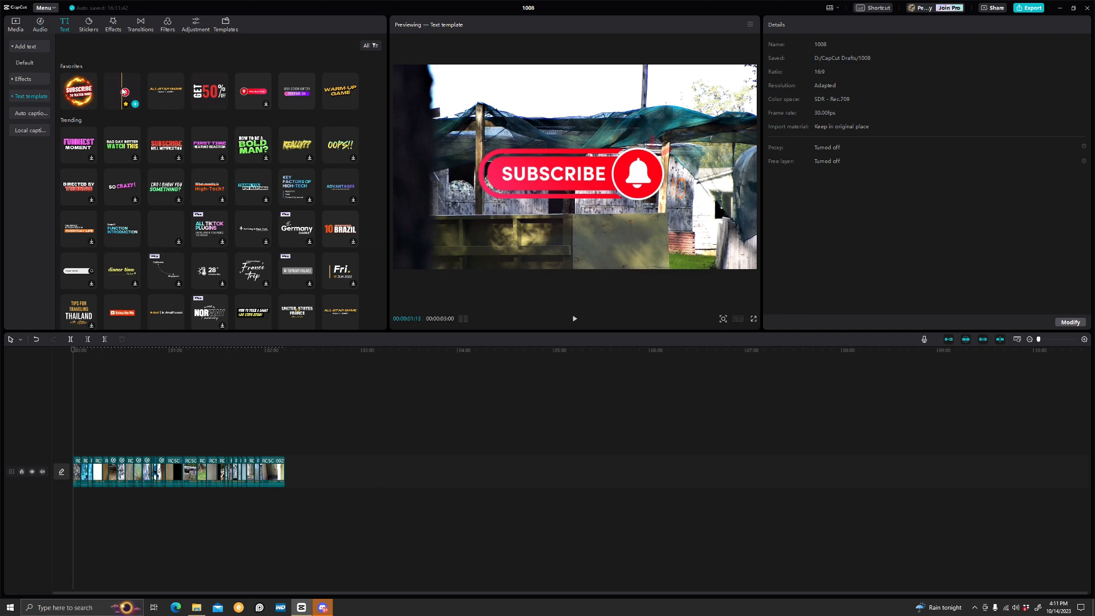
click(85, 96)
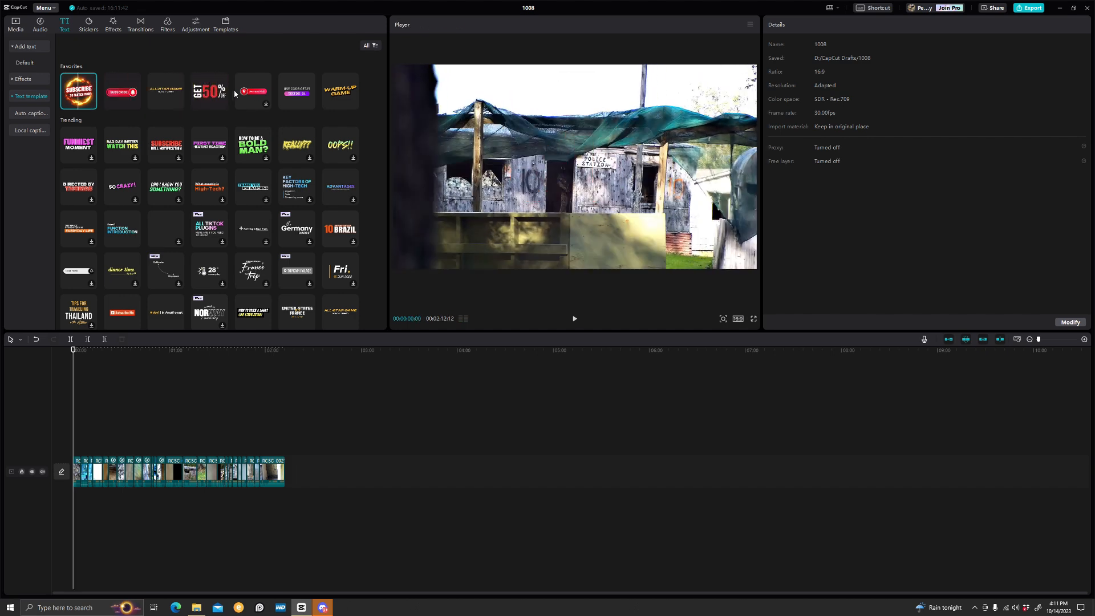
scroll(279, 196, down, 8)
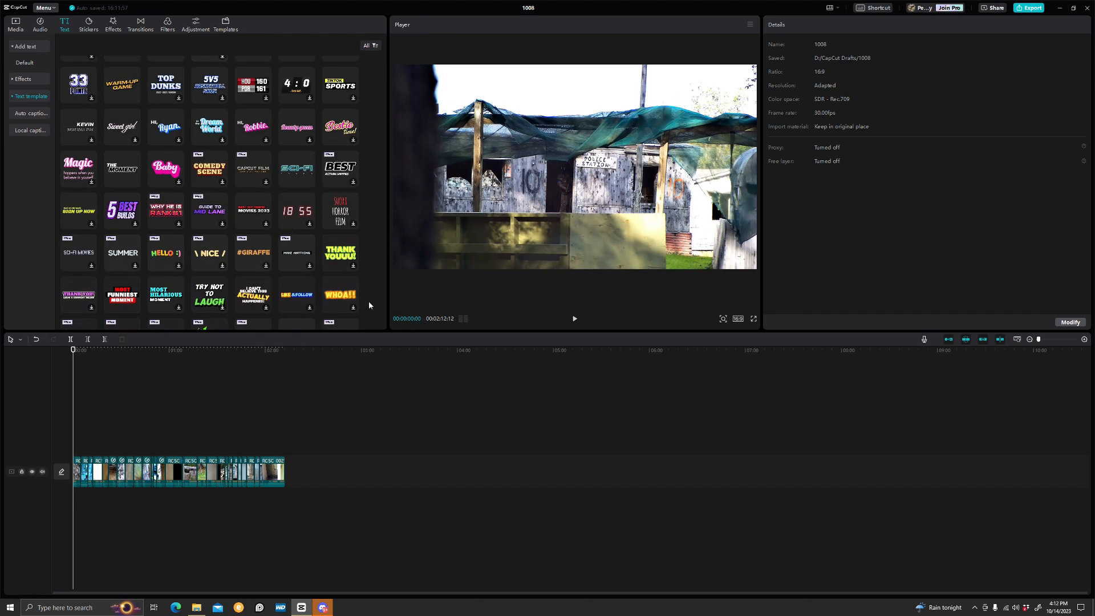
scroll(334, 292, down, 1)
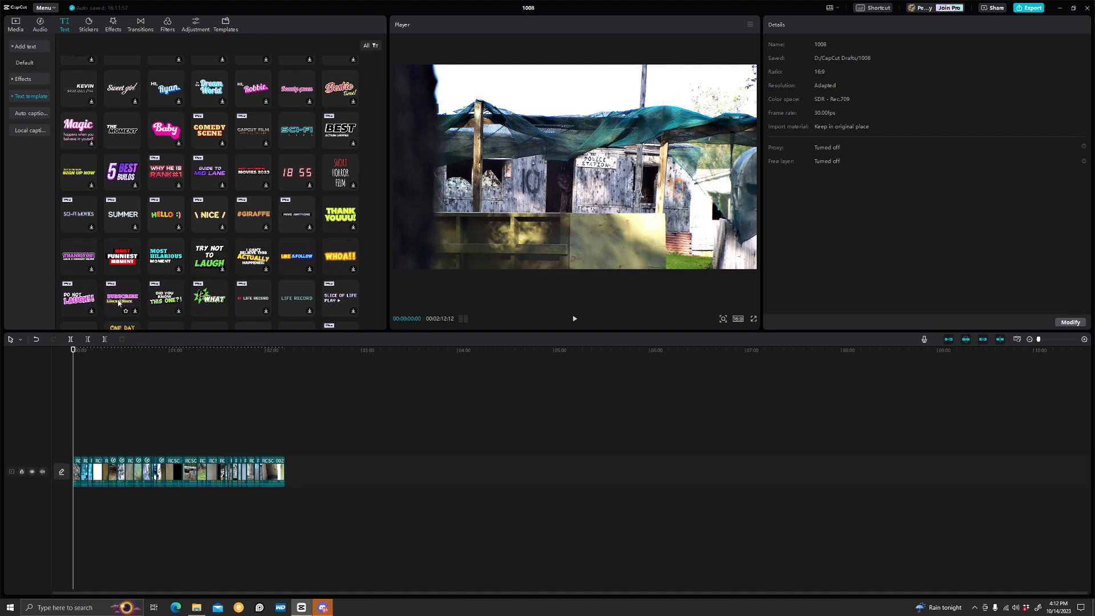
scroll(351, 269, down, 4)
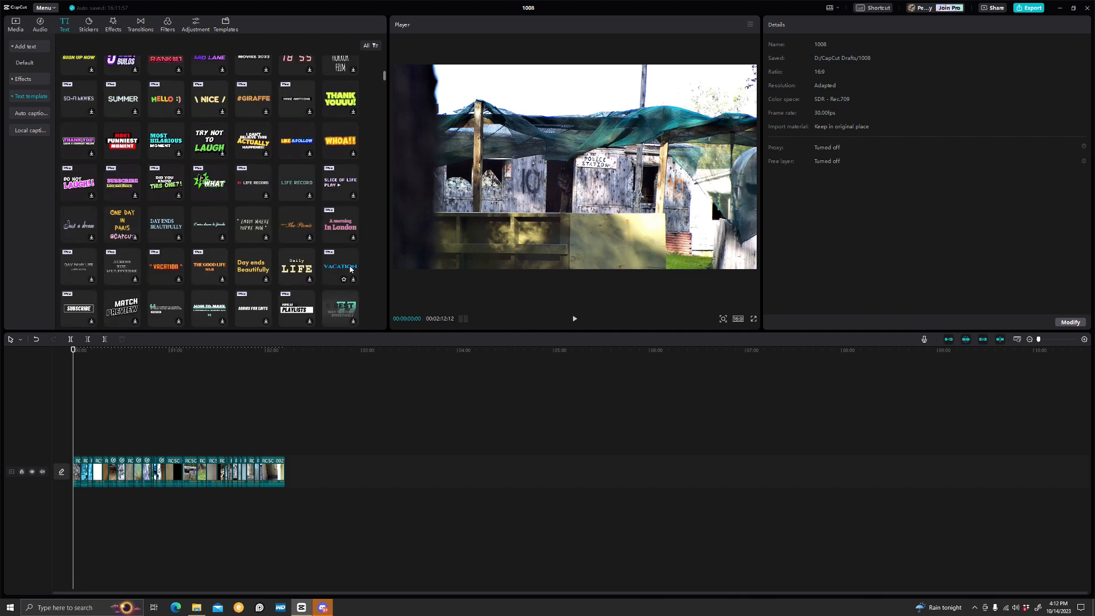
scroll(360, 268, down, 1)
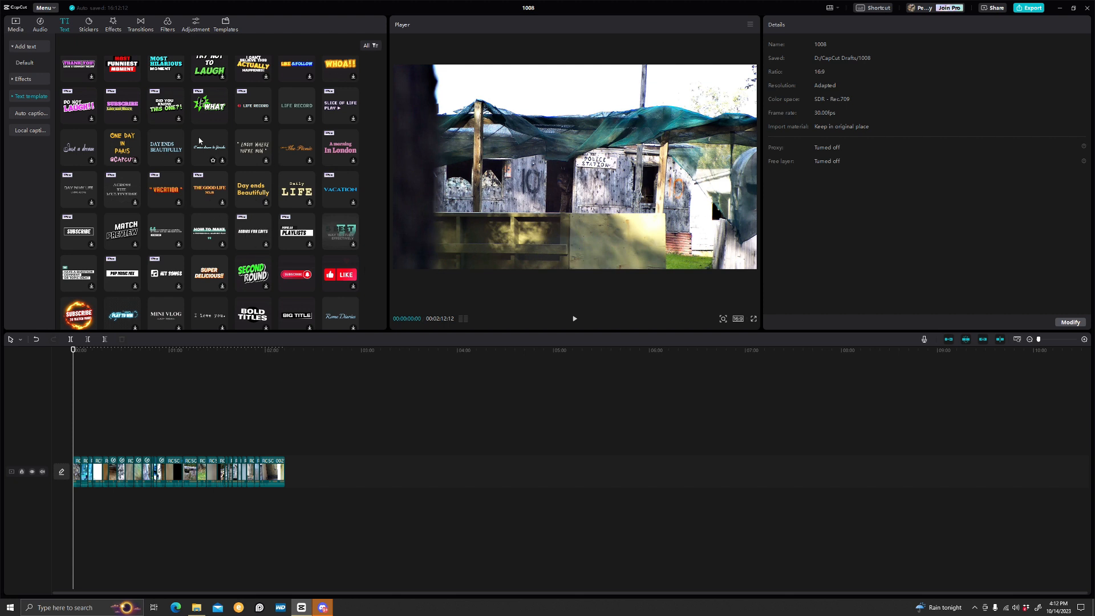
click(32, 113)
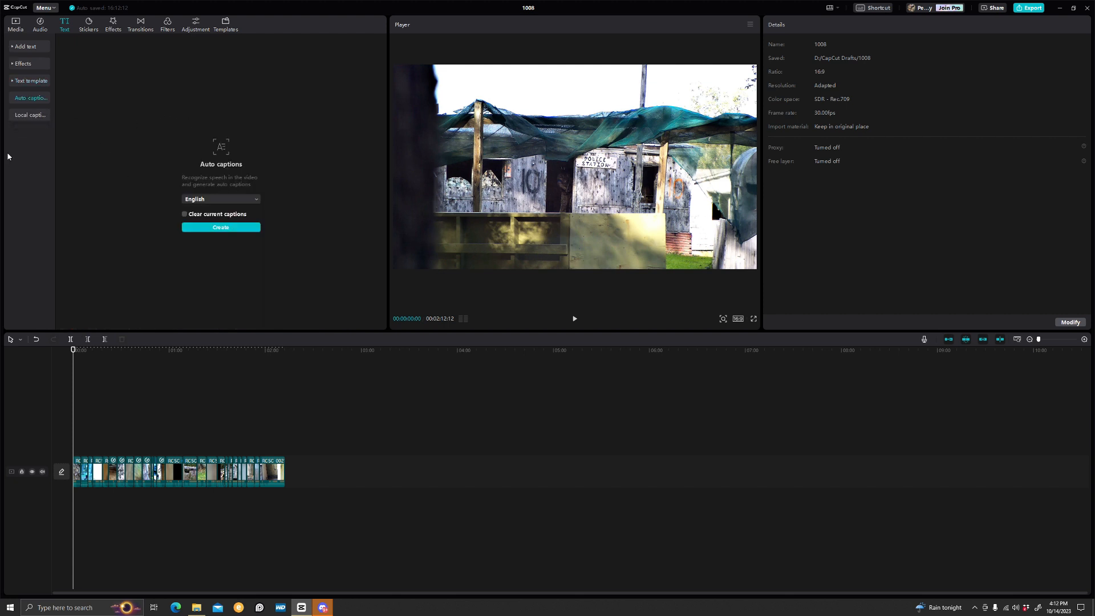
click(26, 117)
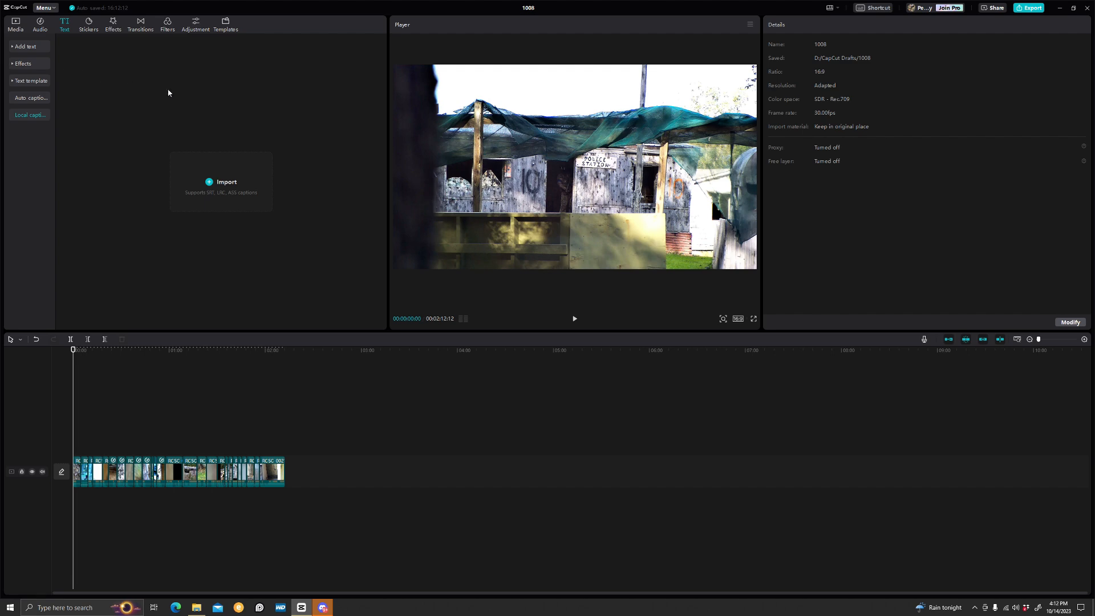
Scroll through the trending stickers and emoji library
click(97, 24)
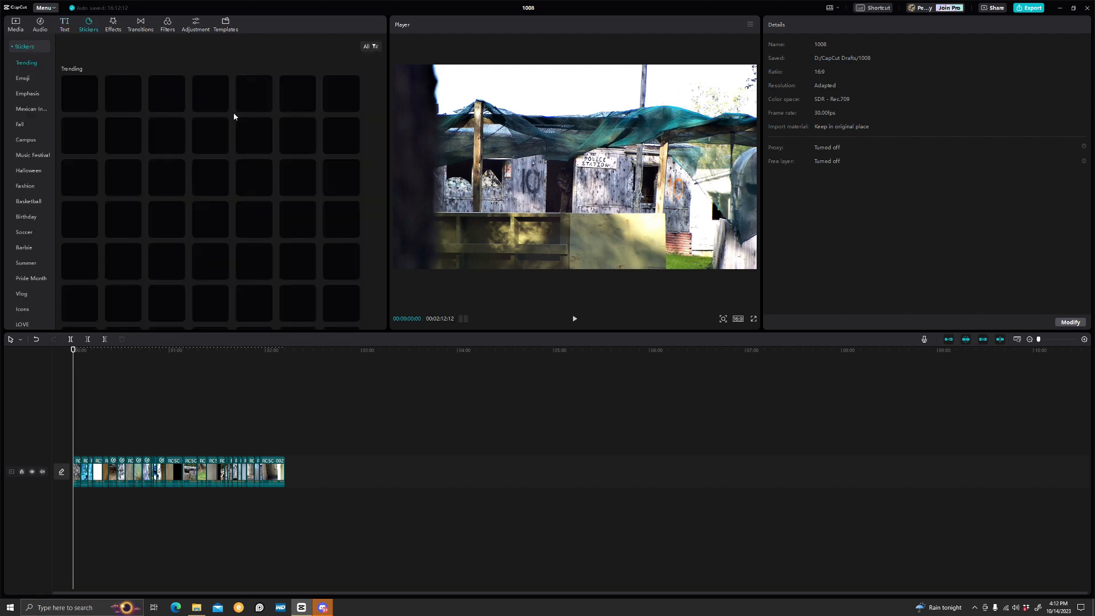
scroll(231, 108, down, 10)
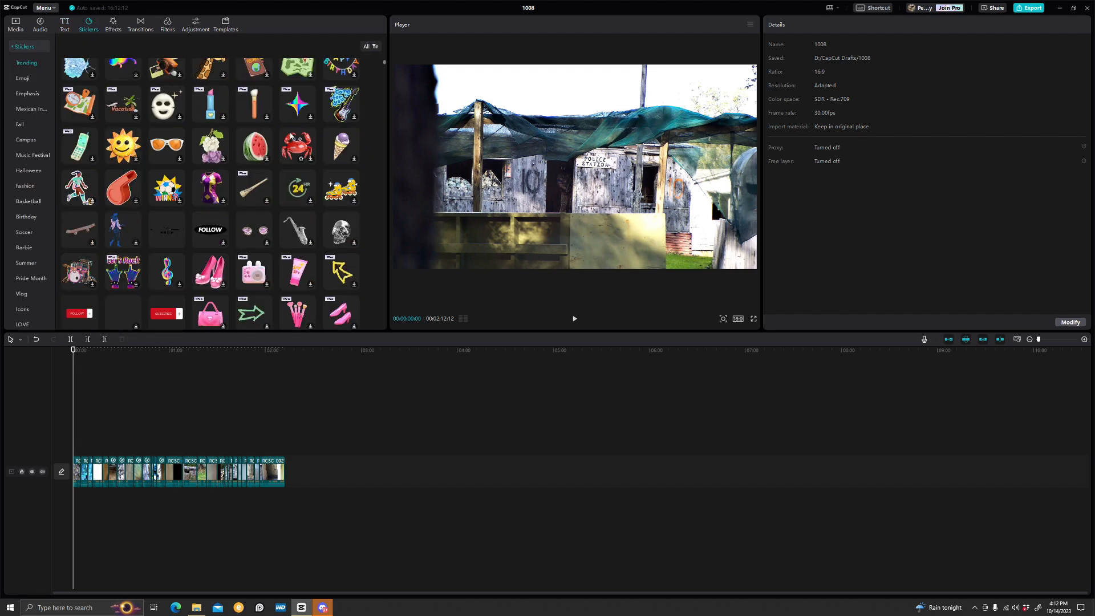
scroll(342, 171, up, 1)
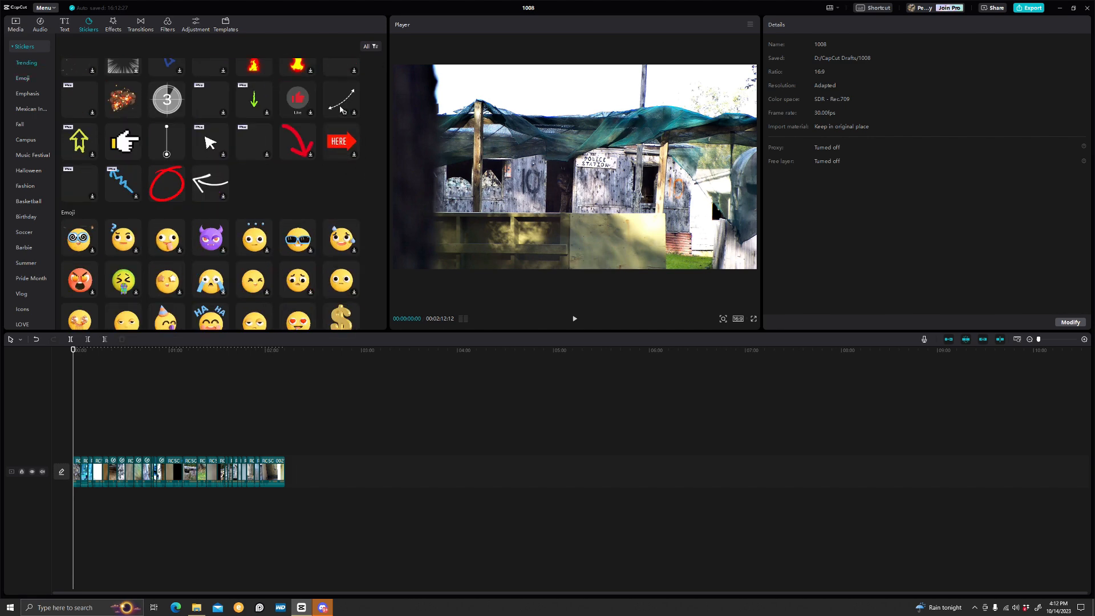
click(179, 143)
click(160, 185)
Preview trending video effects on the player and browse the opening and glitch effect categories
click(113, 26)
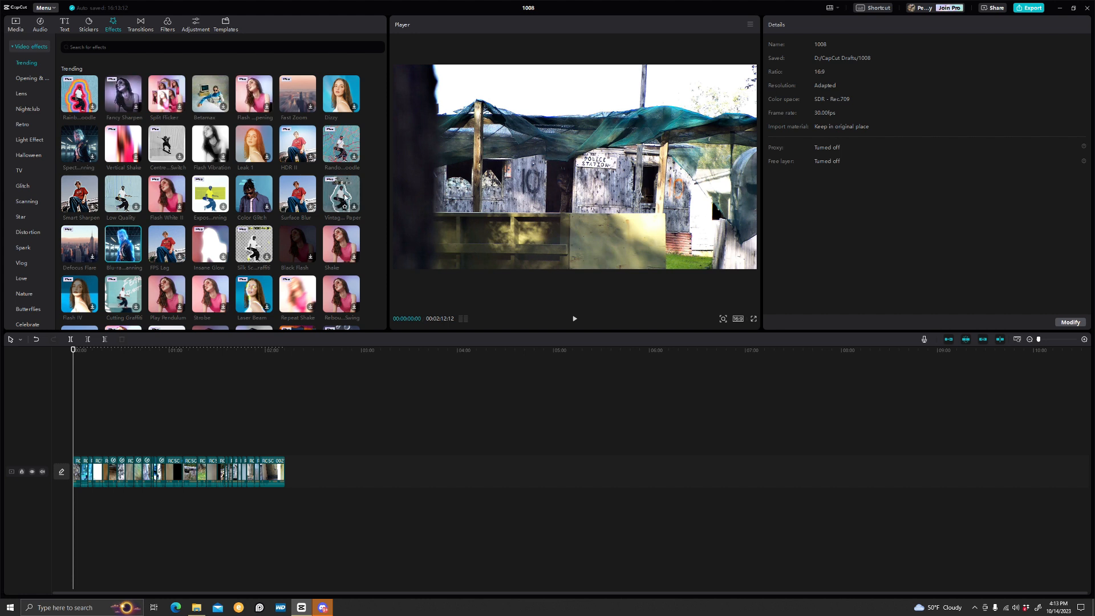
click(354, 207)
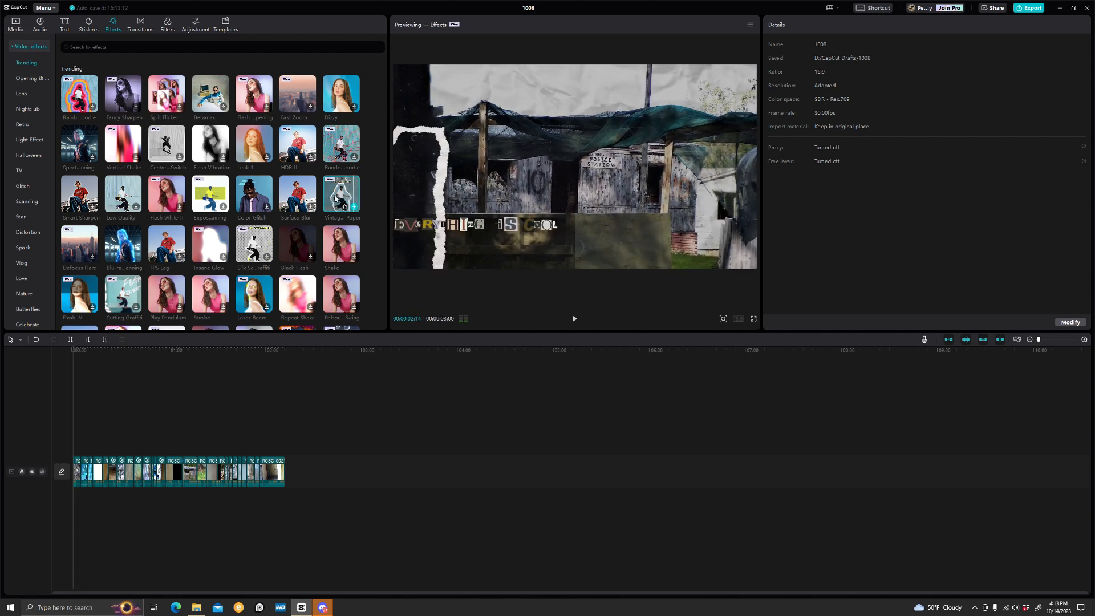
key(space)
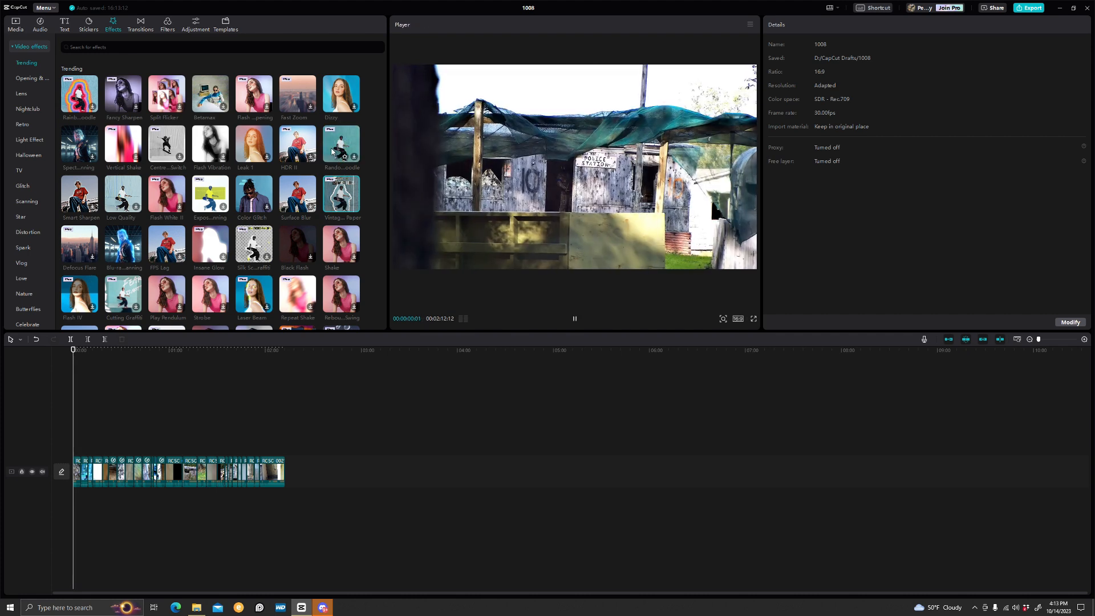
click(344, 152)
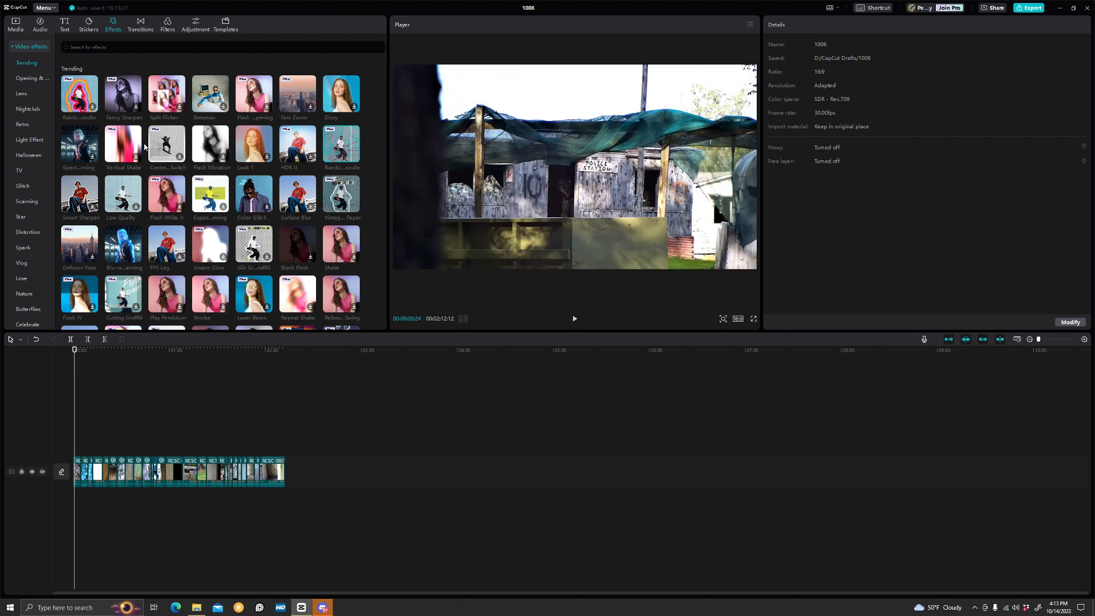
scroll(222, 190, down, 6)
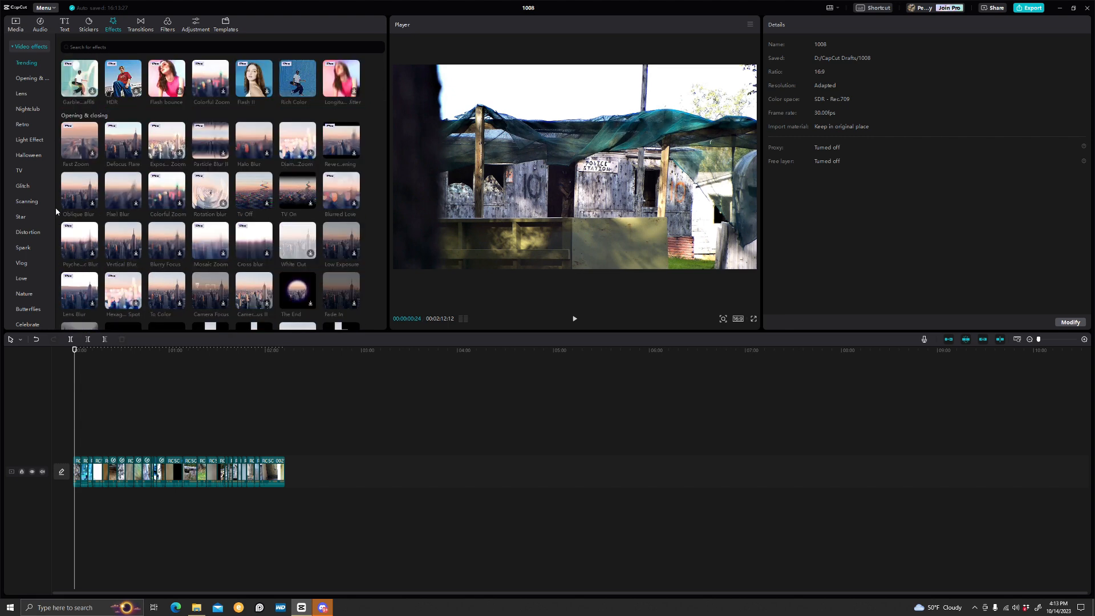
click(23, 185)
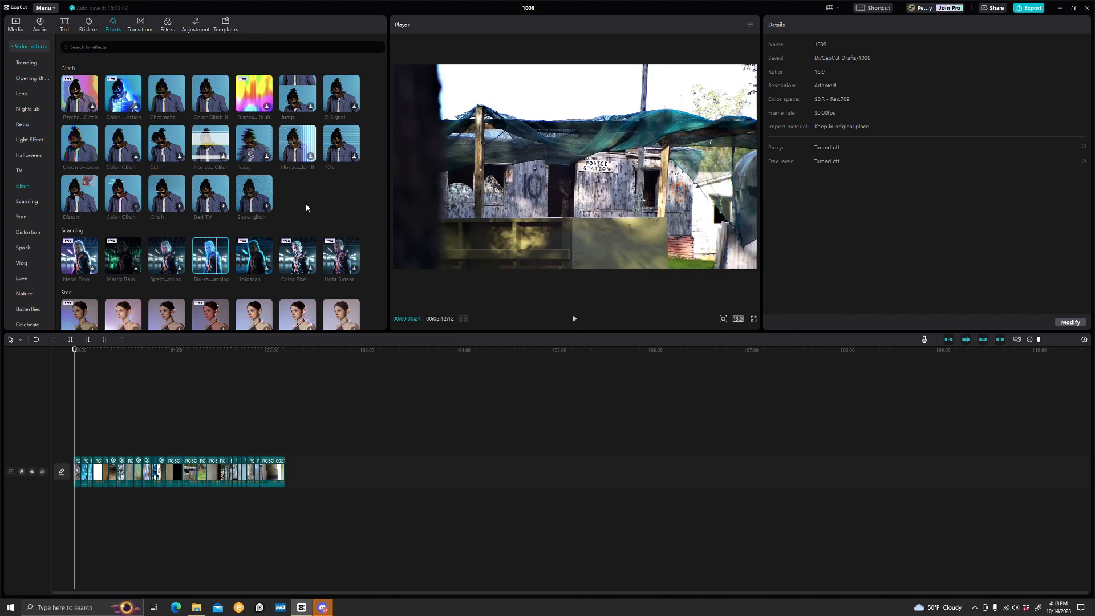
Scroll through the trending, overlay and movement transitions
click(140, 23)
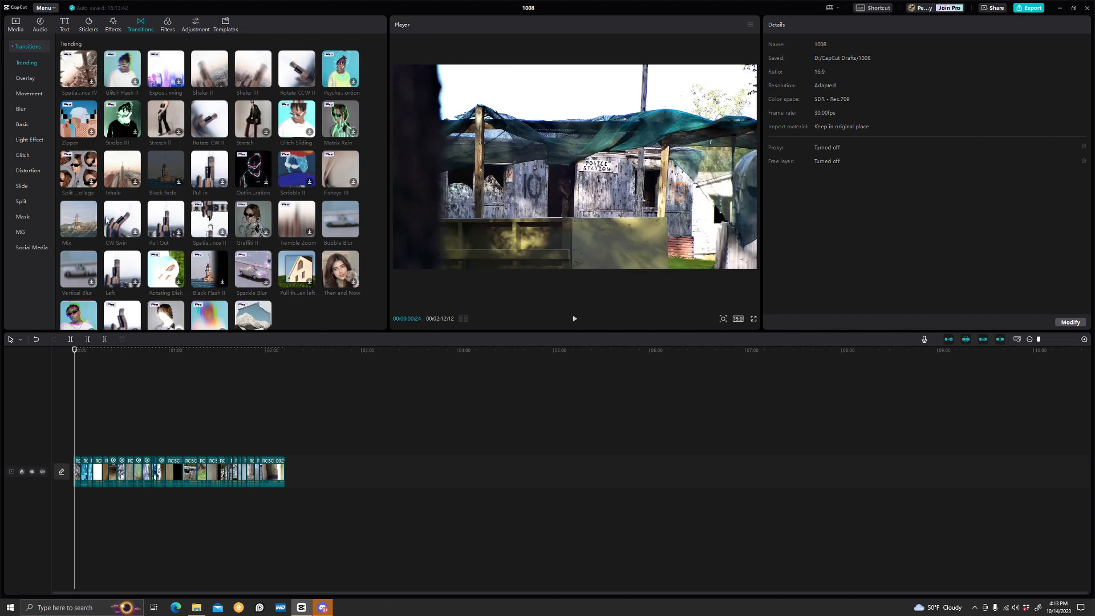
scroll(249, 208, down, 2)
scroll(249, 208, down, 3)
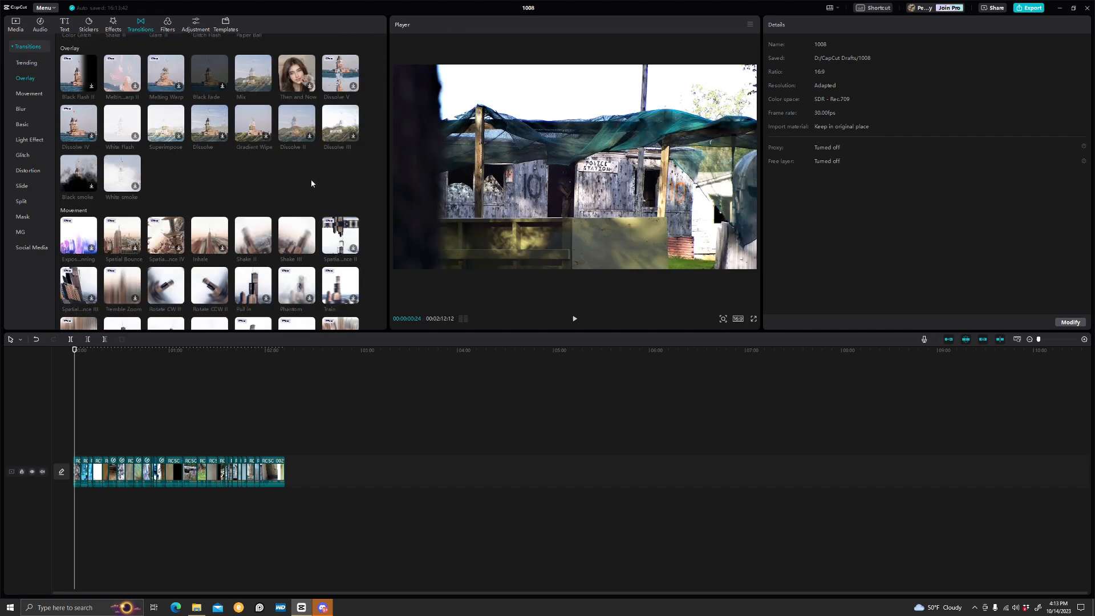
scroll(310, 183, up, 5)
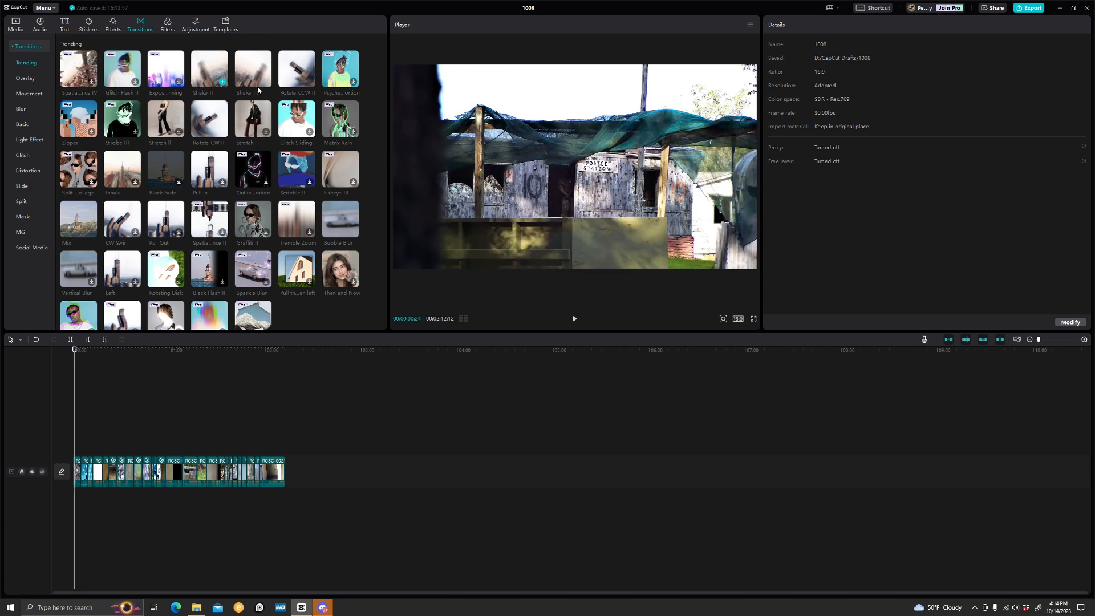
scroll(275, 254, down, 2)
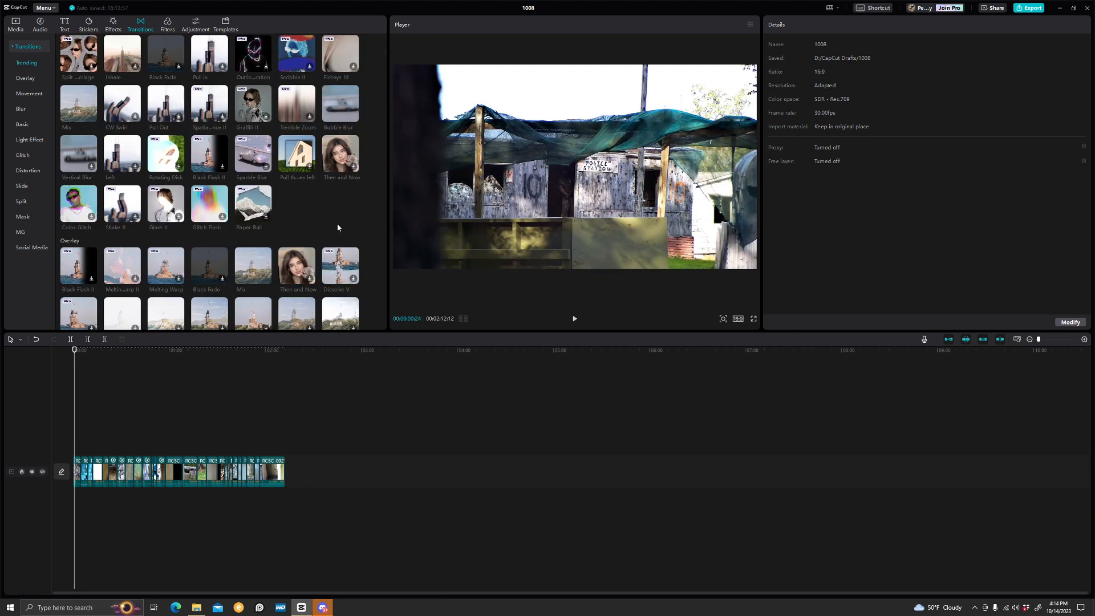
scroll(337, 227, up, 2)
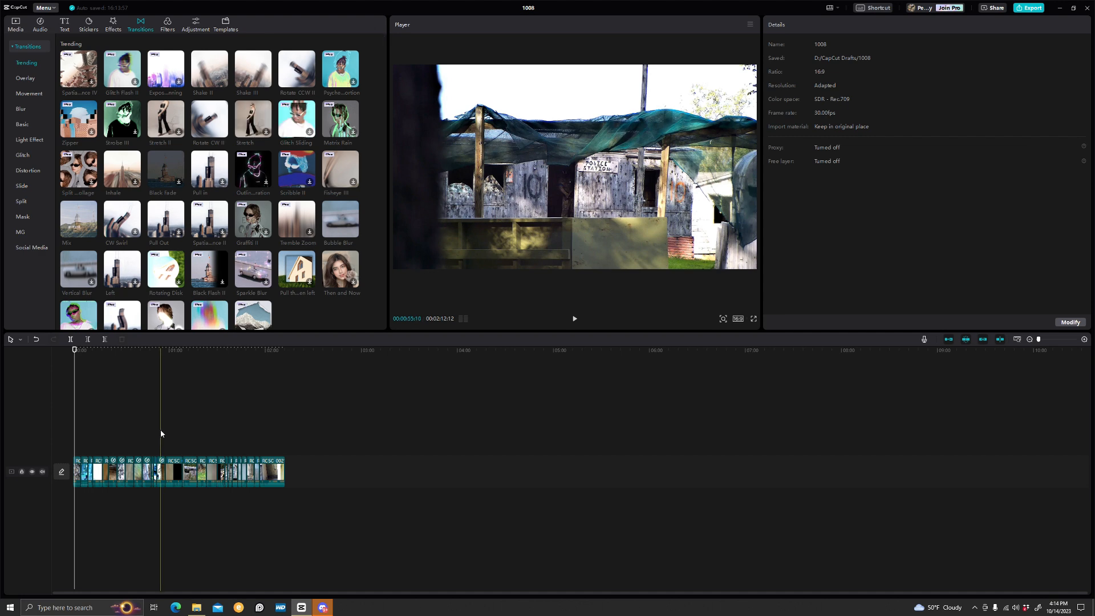
Examine the filters, adjustment and templates libraries, and select a clip on the timeline to show its video properties
click(168, 24)
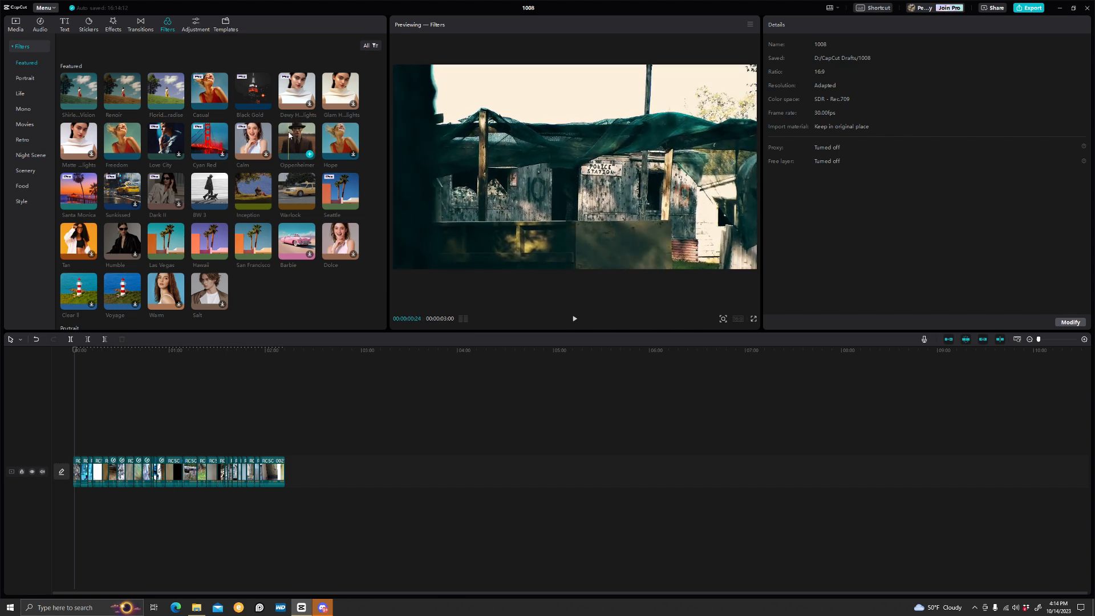
click(196, 26)
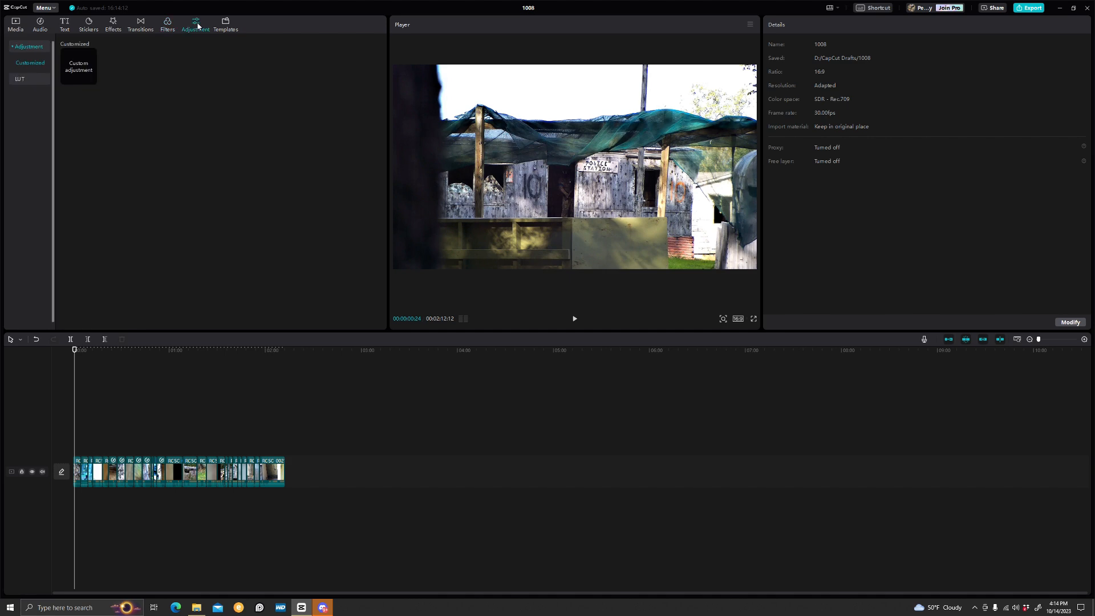
click(226, 25)
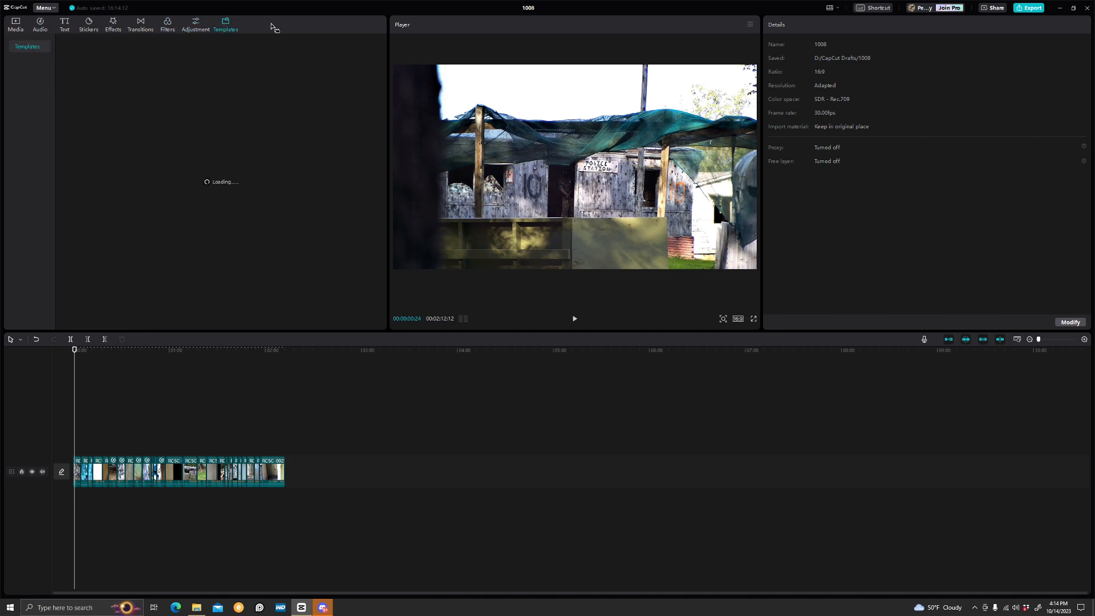
click(192, 23)
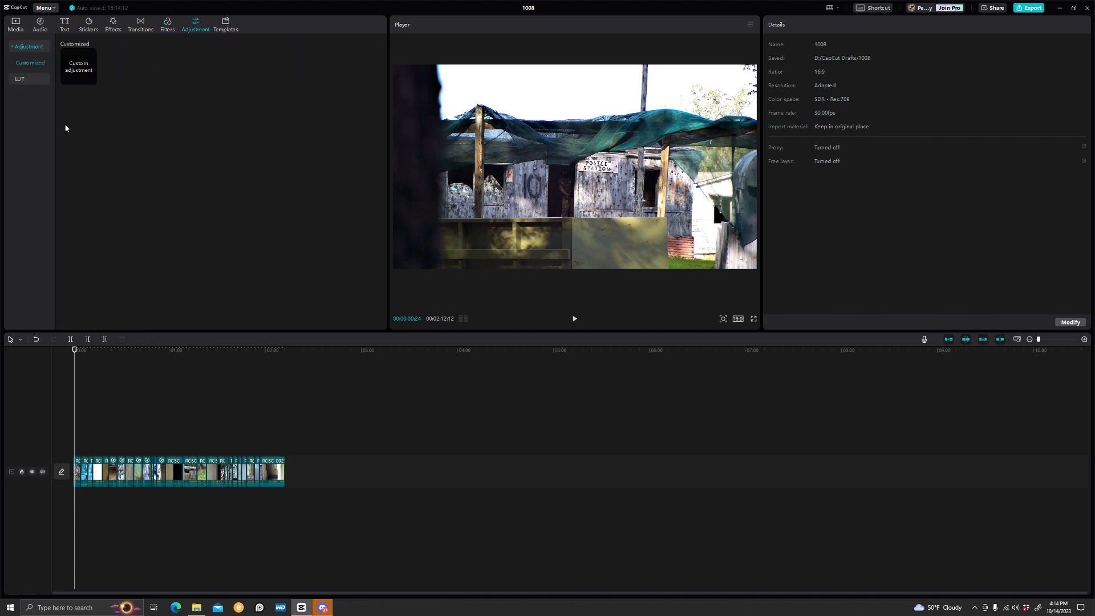
click(113, 473)
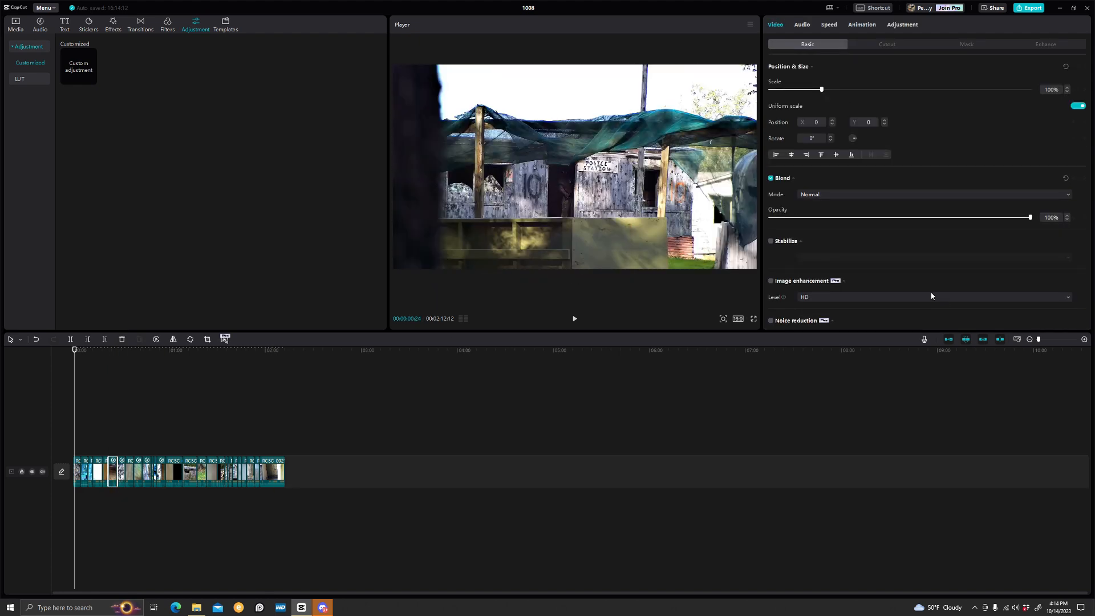
Examine the selected clip's audio properties and the audio level meters while playing back part of the timeline
click(804, 26)
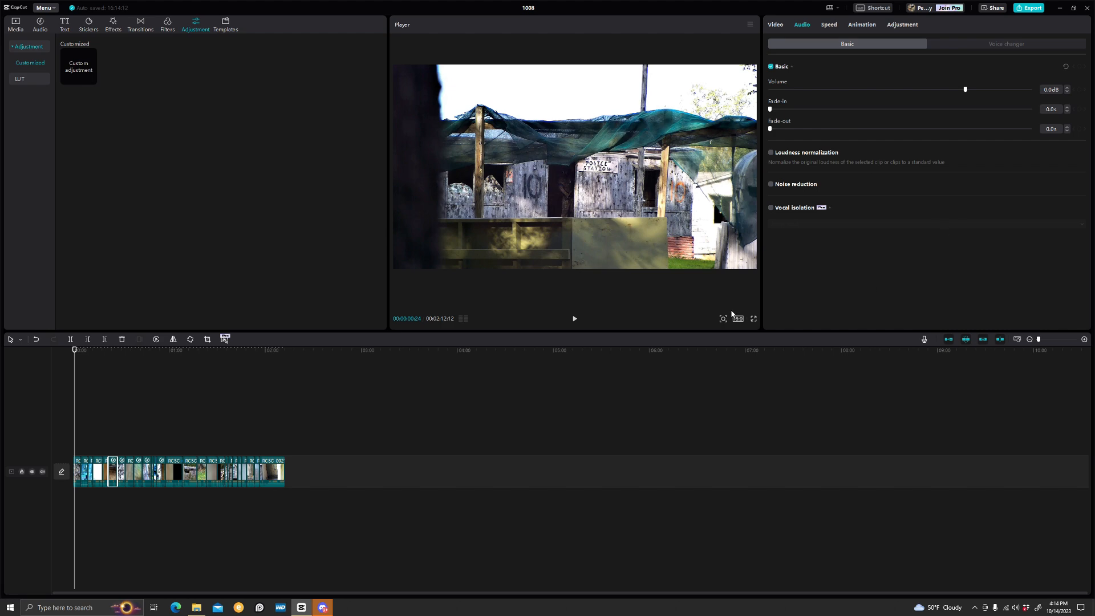
click(463, 318)
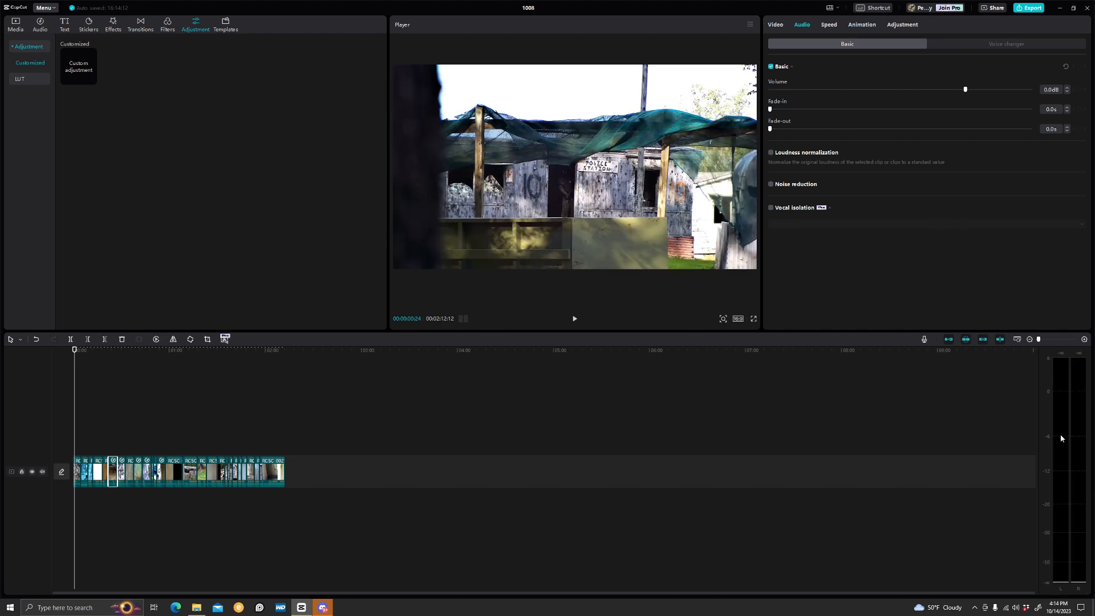
click(89, 438)
key(space)
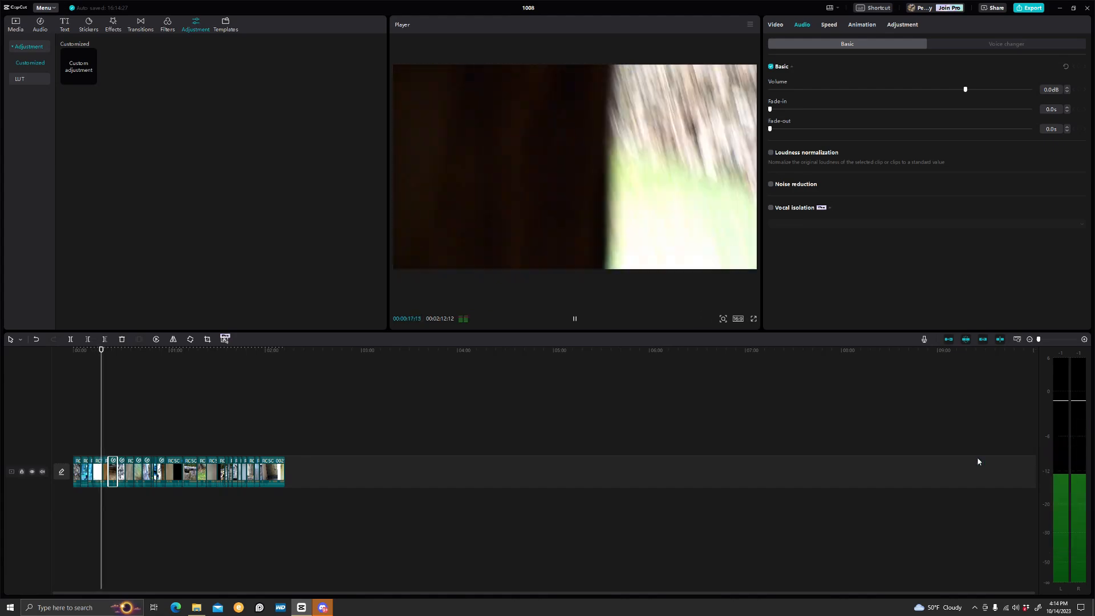
key(space)
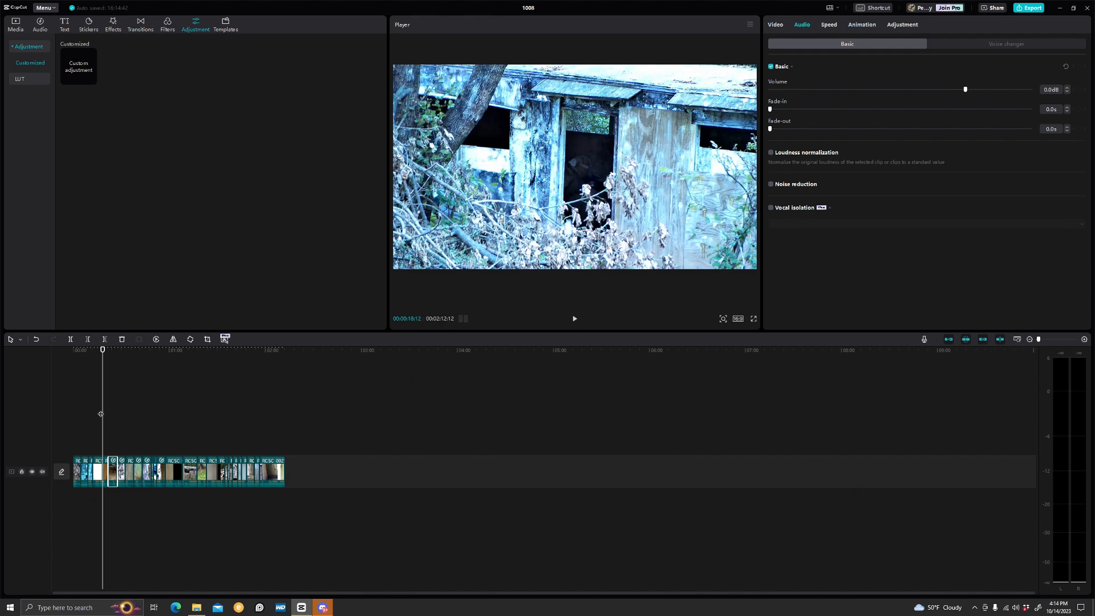
key(space)
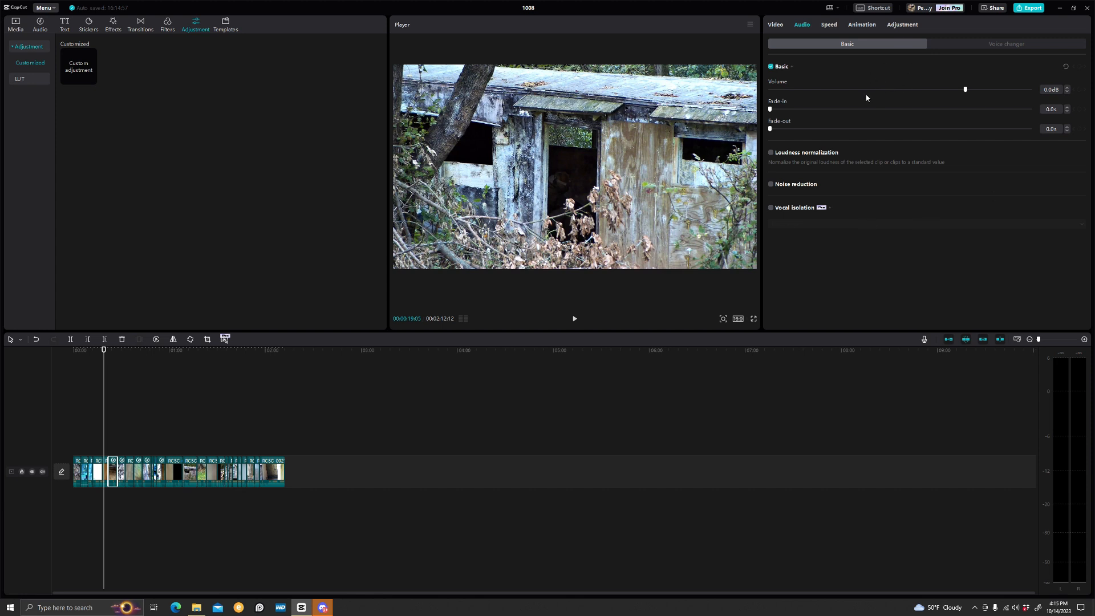
Browse the clip's speed, animation and adjustment properties, including the curve speed options and the LUT list
click(829, 25)
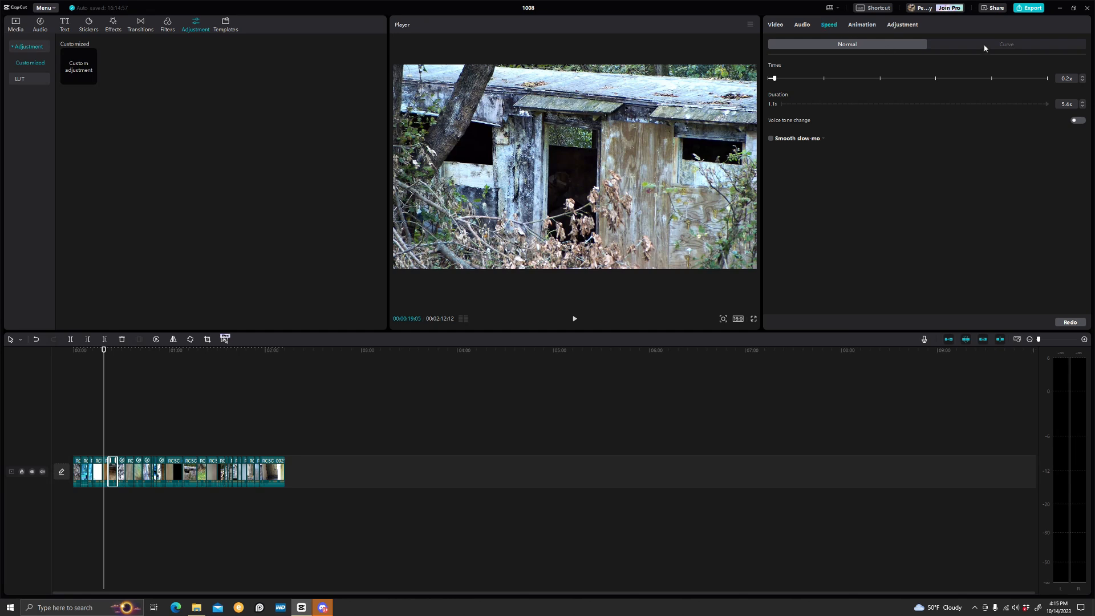
click(985, 48)
click(829, 46)
click(869, 26)
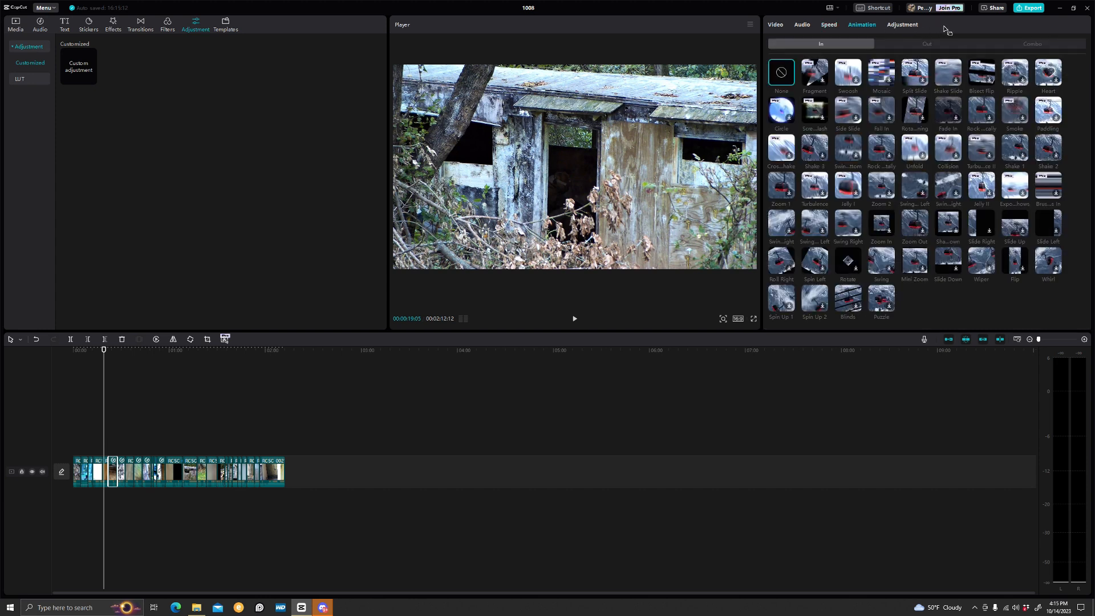
click(913, 26)
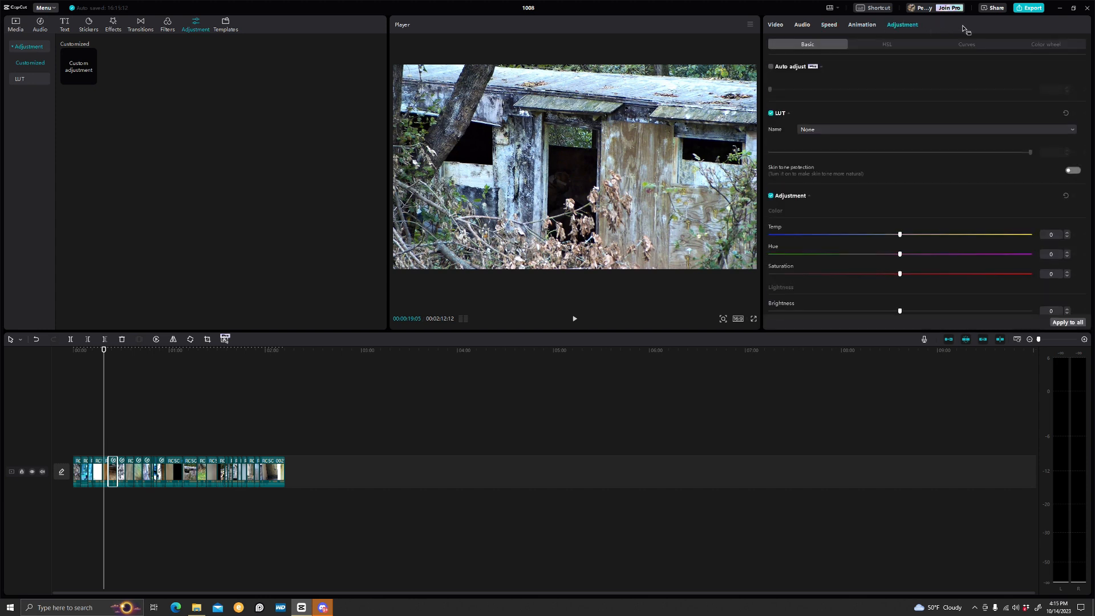
click(858, 129)
Zoom into the timeline and add the last clip from the media library as an overlay above the main video near the start
click(15, 25)
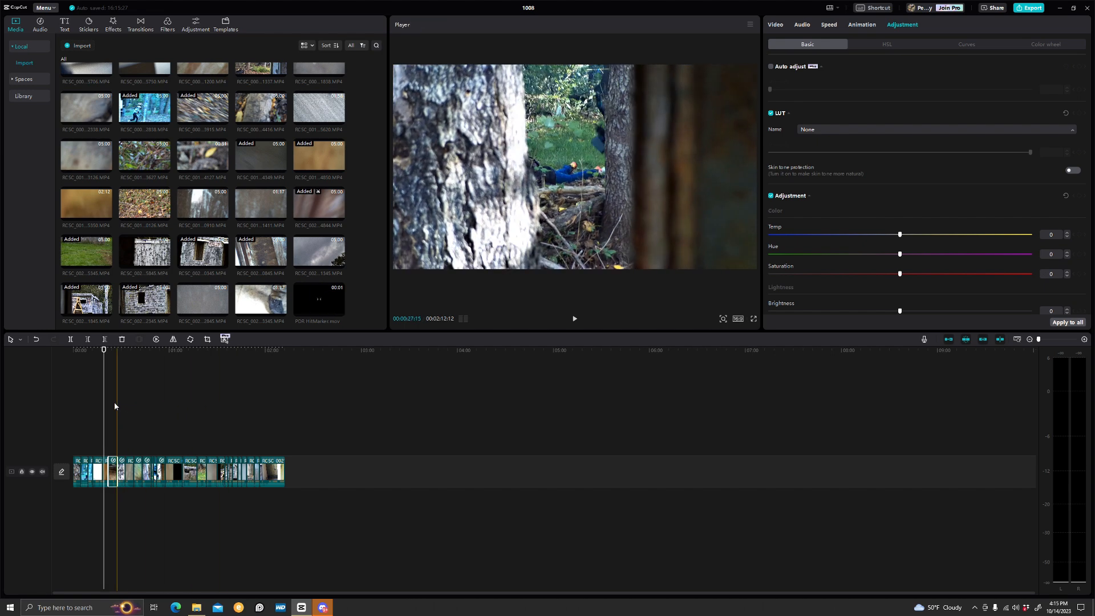
click(1054, 340)
drag(1054, 340, 1062, 340)
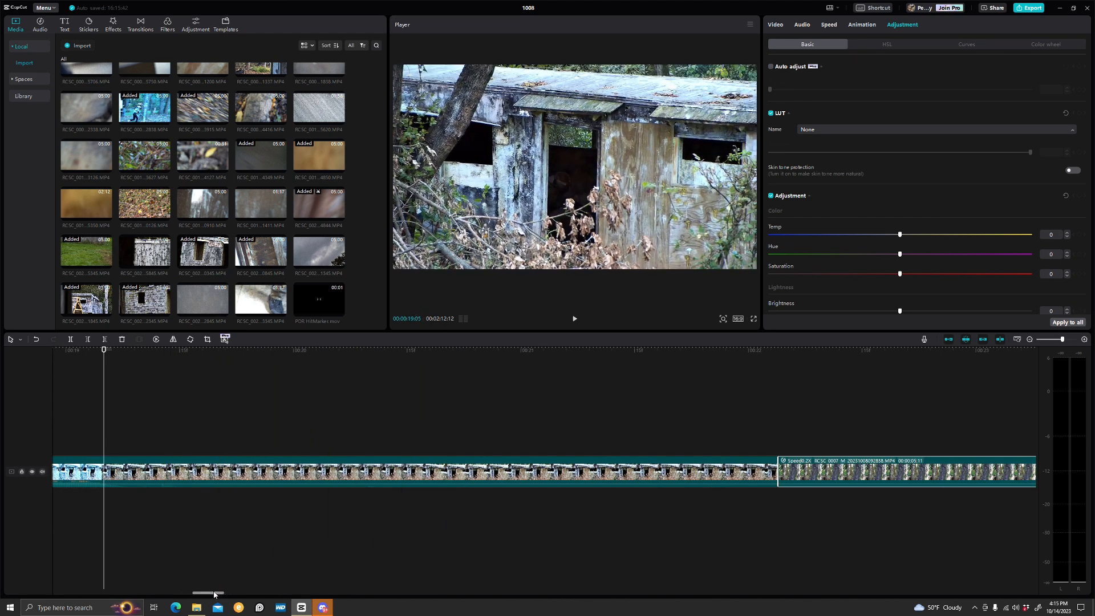
drag(209, 593, 124, 582)
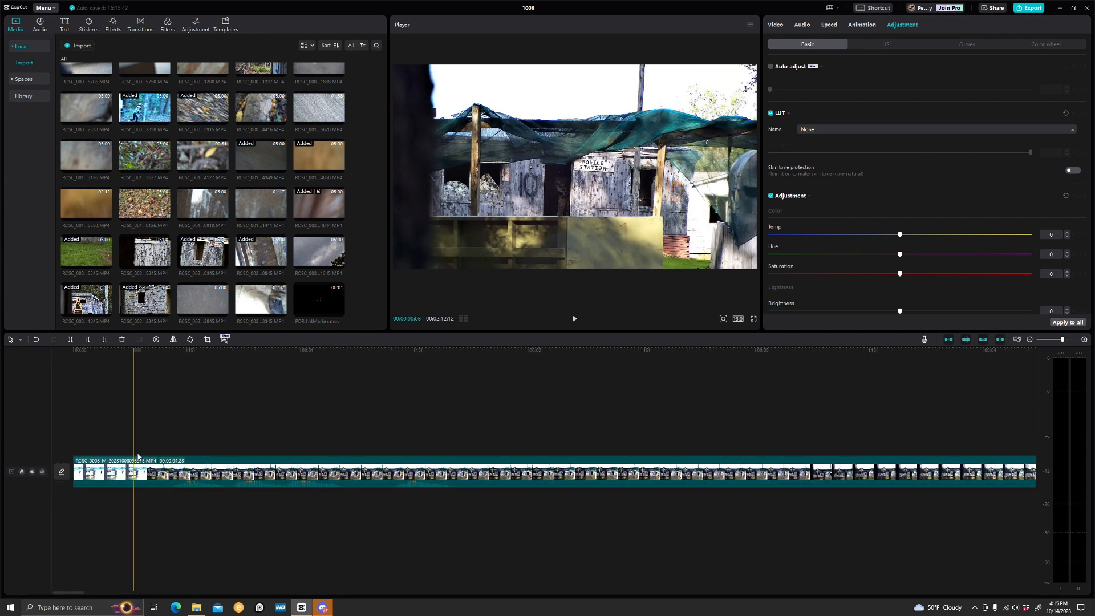
key(space)
key(space)
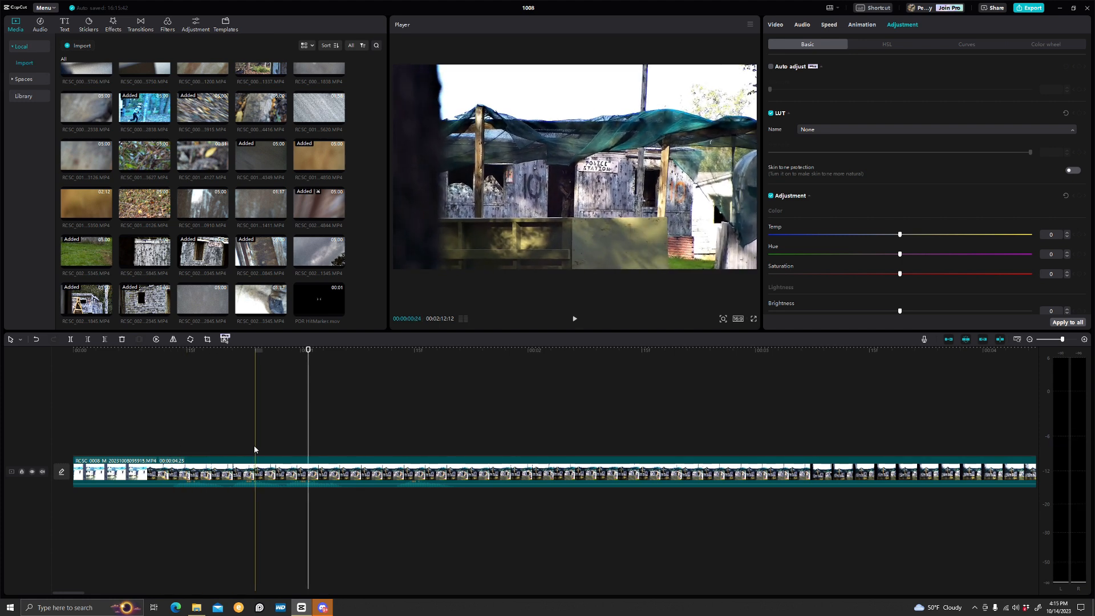
click(318, 302)
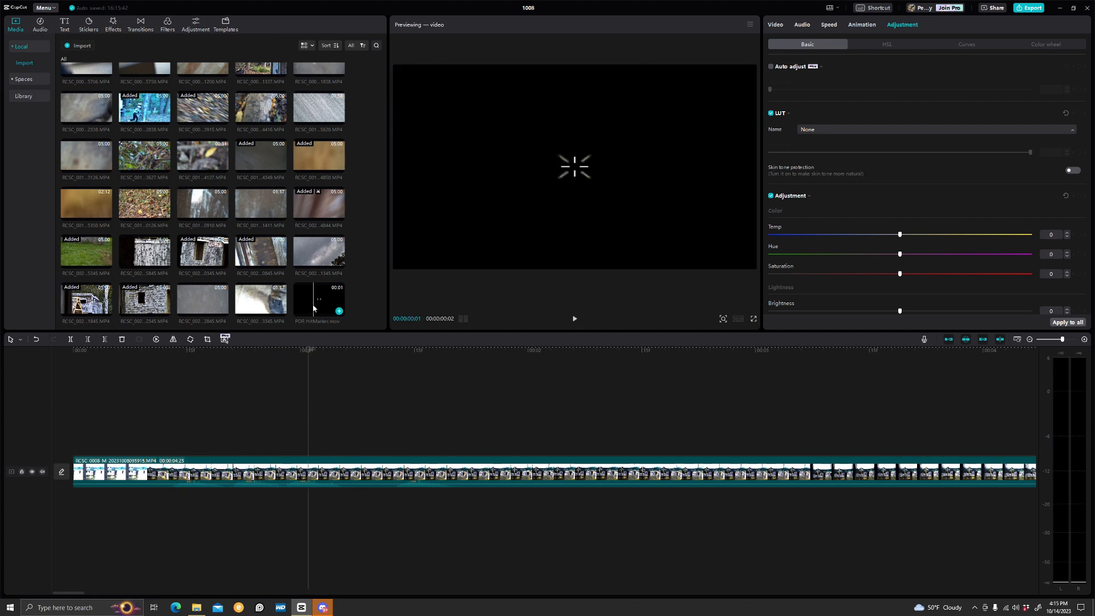
drag(318, 313, 231, 432)
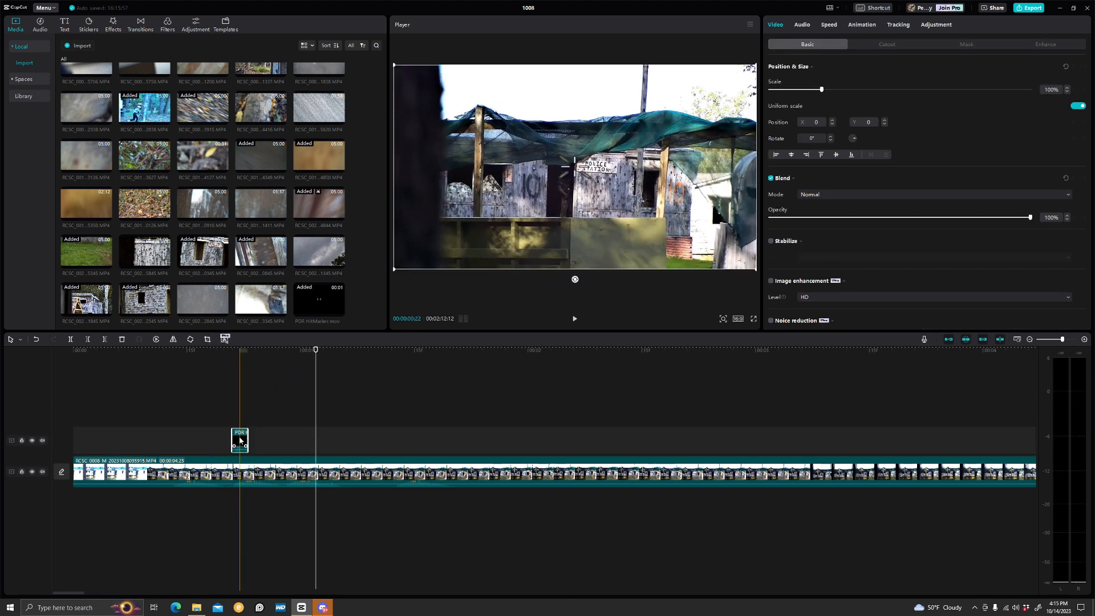
Copy the overlay clip and paste three copies of it onto the timeline
right_click(239, 440)
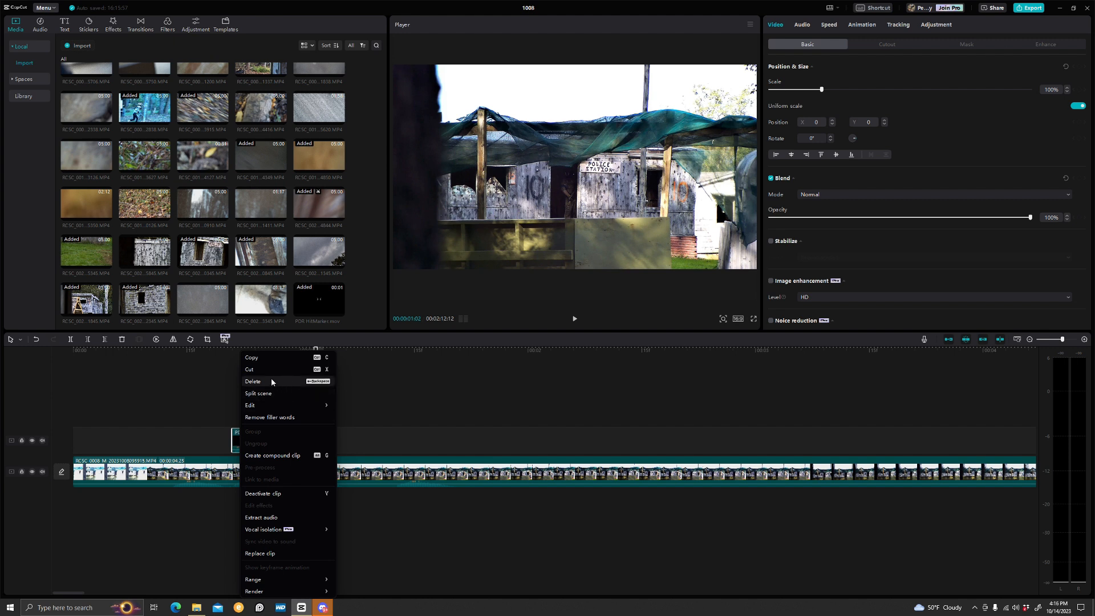
click(272, 357)
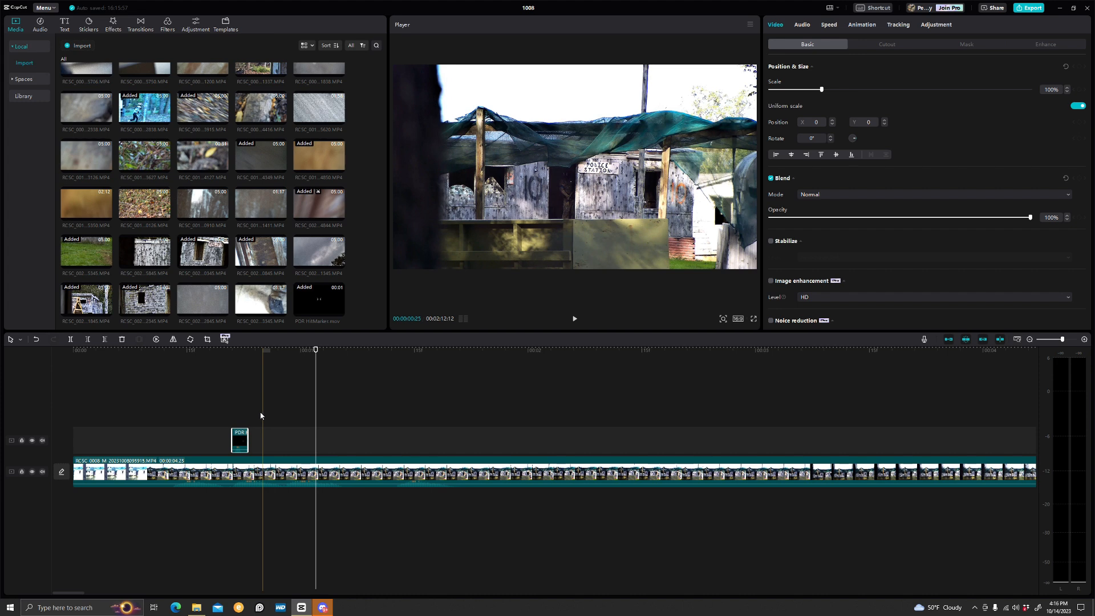
key(ctrl+v)
key(ctrl+v)
key(ctrl+v)
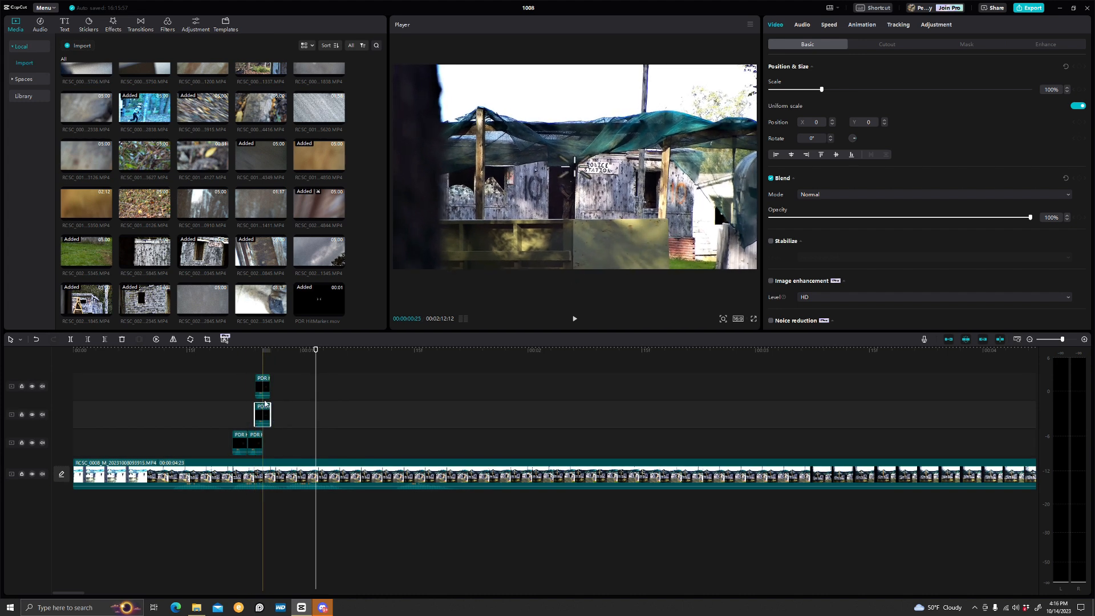
Rearrange the pasted overlay copies so all four sit spaced apart on a single overlay track
drag(265, 390, 356, 388)
drag(267, 417, 336, 415)
click(219, 434)
key(space)
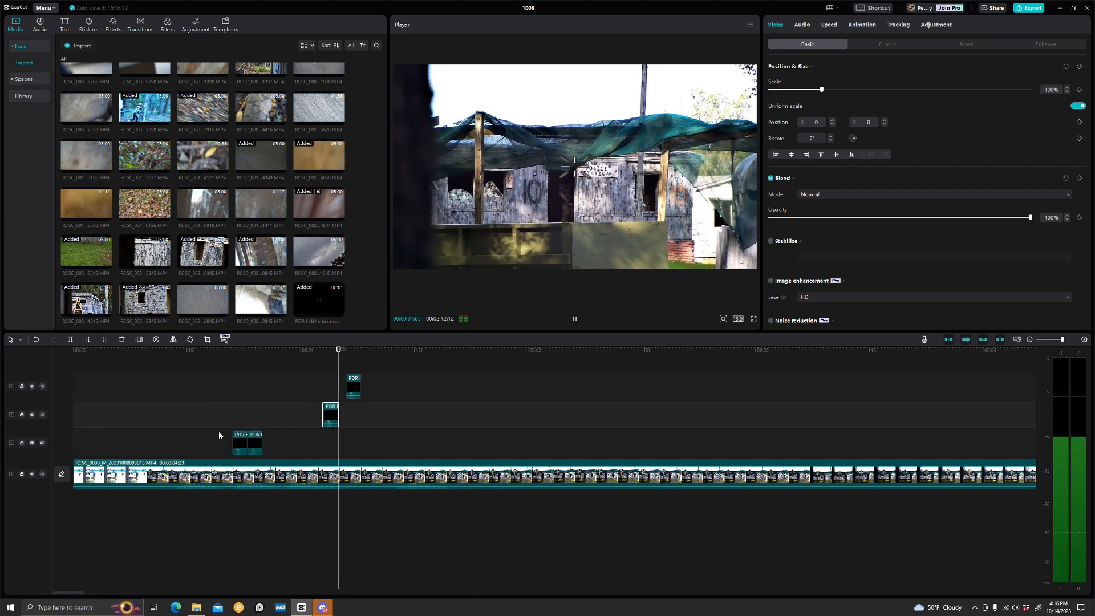
key(space)
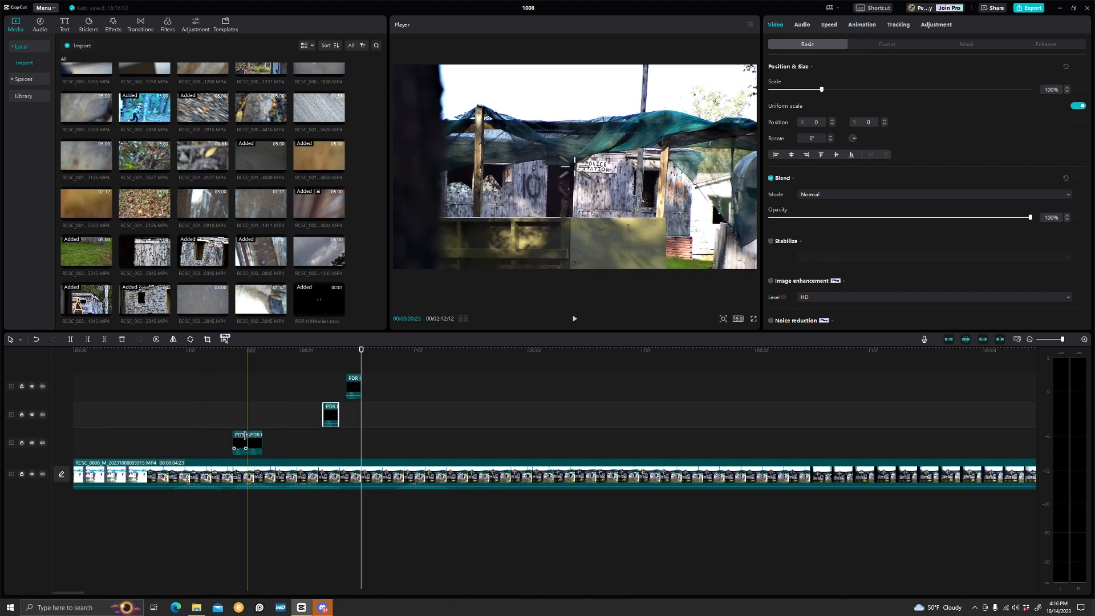
key(space)
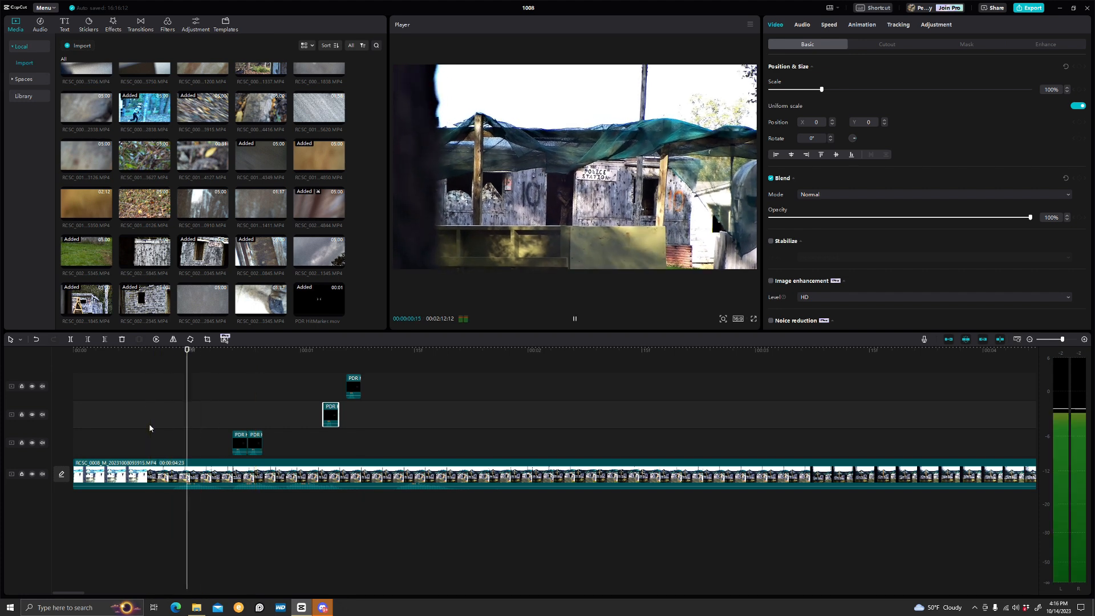
key(space)
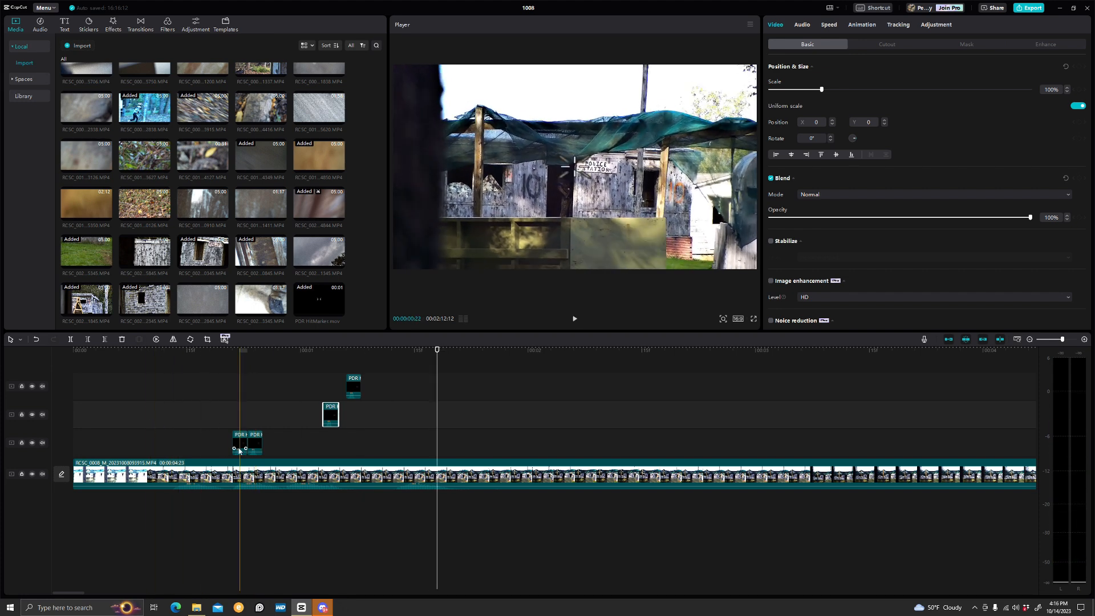
mouse_move(254, 446)
mouse_down()
mouse_move(299, 443)
mouse_move(262, 444)
mouse_up()
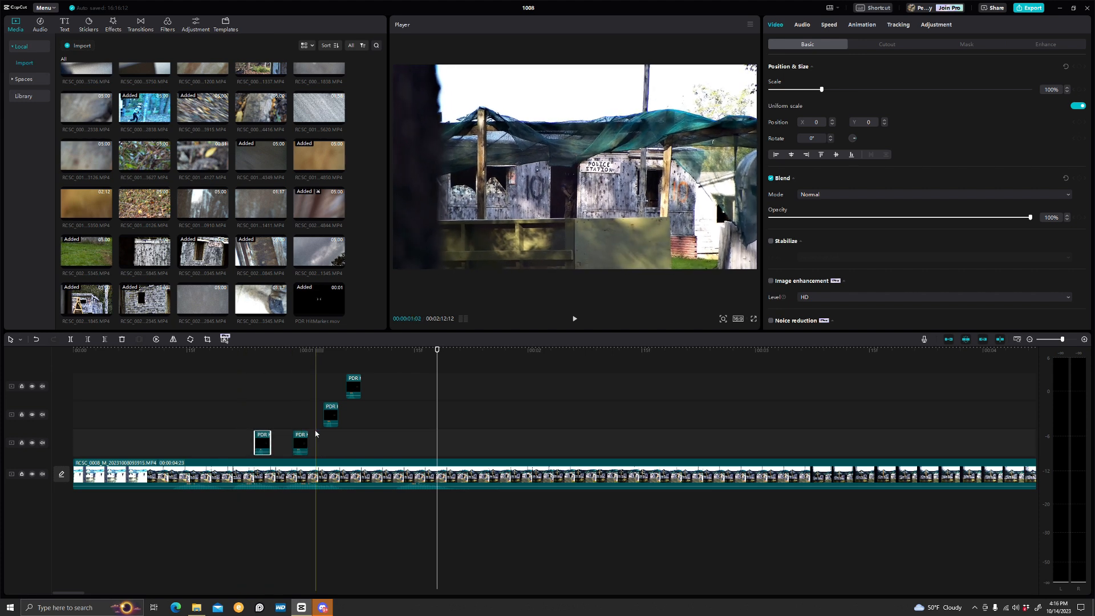
drag(330, 419, 406, 443)
click(259, 441)
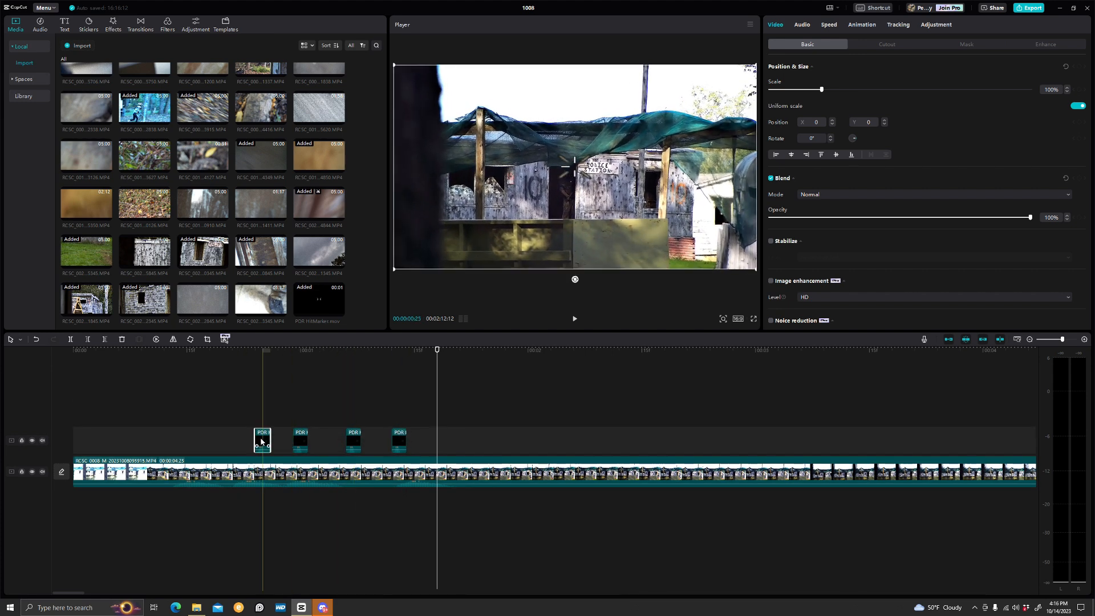
Reposition the first overlay clip in the player, moving it down to about X -38, Y -161
click(261, 422)
click(263, 441)
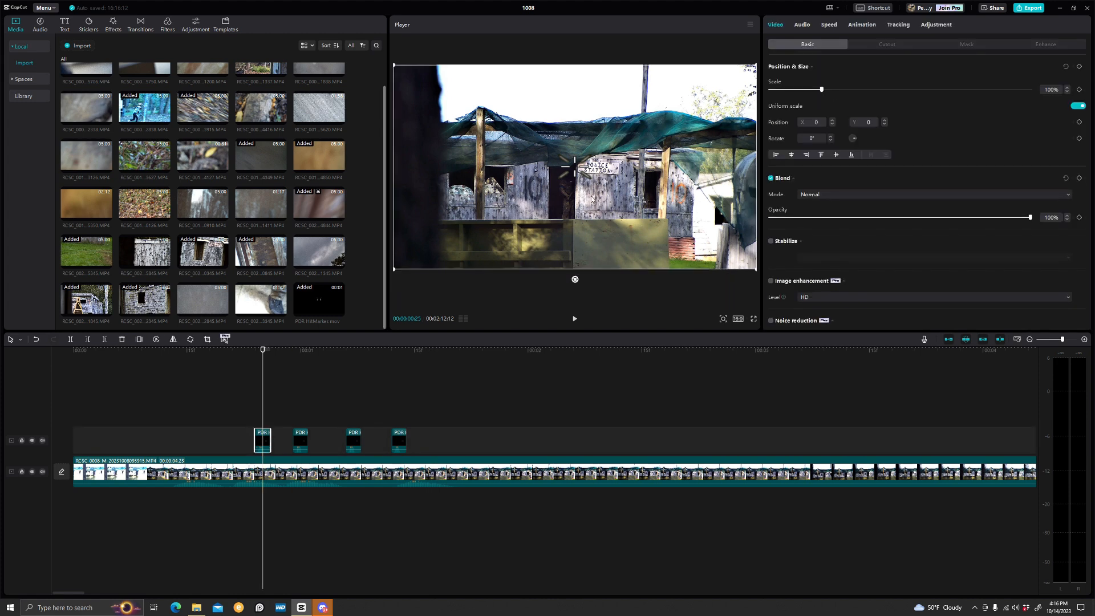
drag(575, 168, 572, 183)
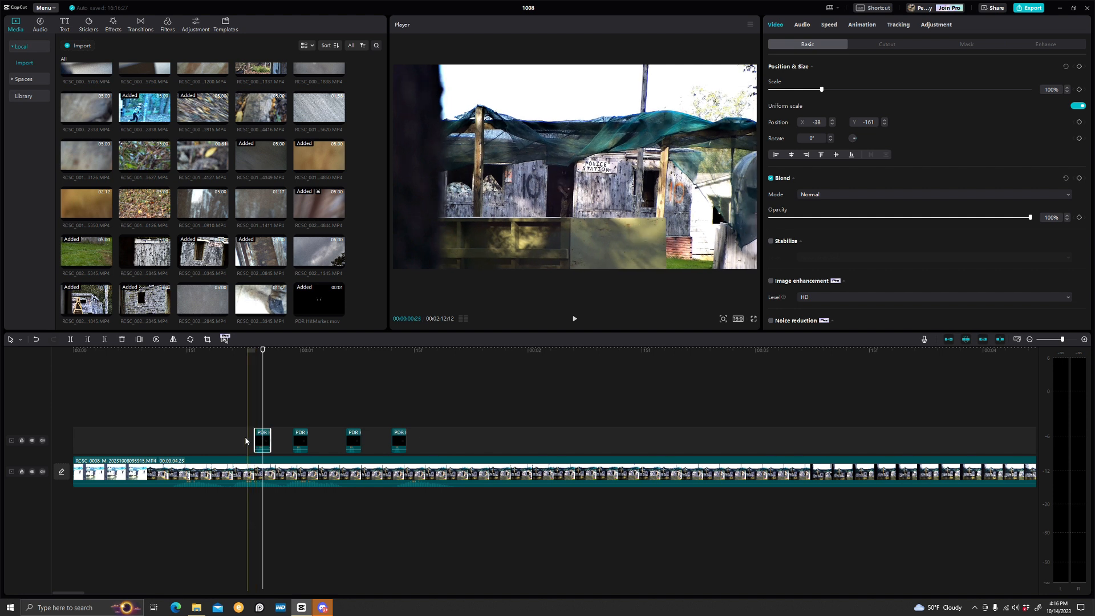
Move the four overlay clips to the right, spacing them farther along the timeline
key(space)
key(space)
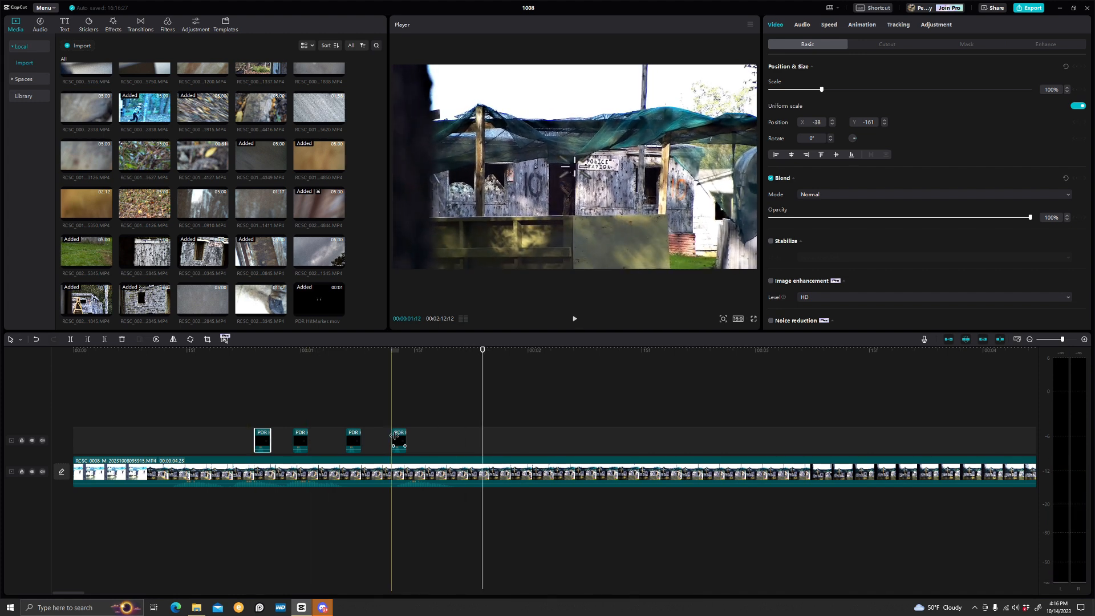
drag(401, 440, 530, 445)
drag(354, 440, 460, 440)
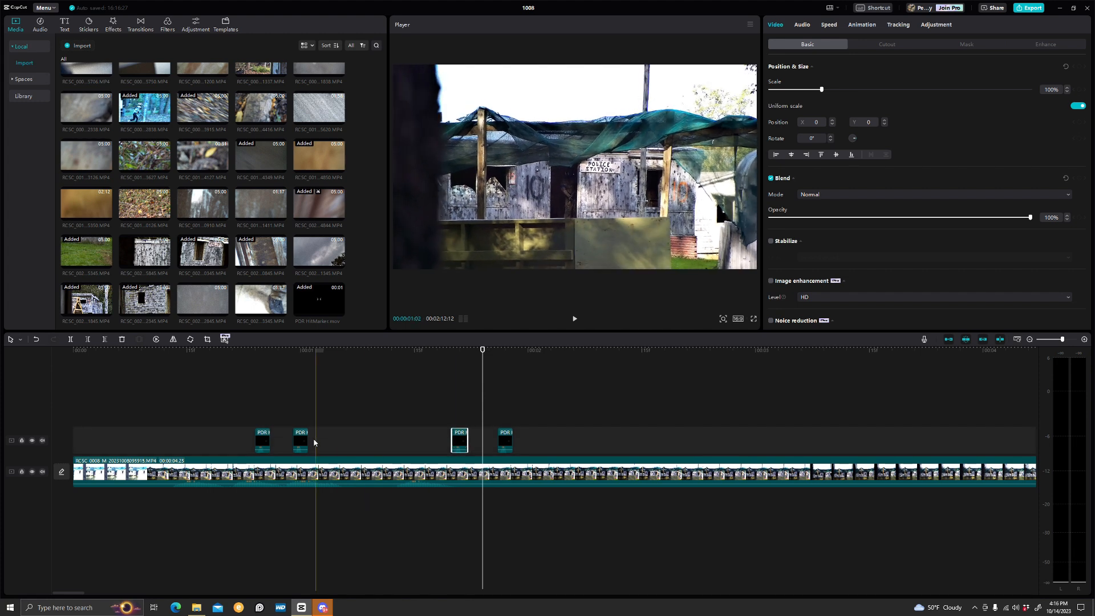
drag(302, 442, 422, 442)
drag(263, 443, 381, 445)
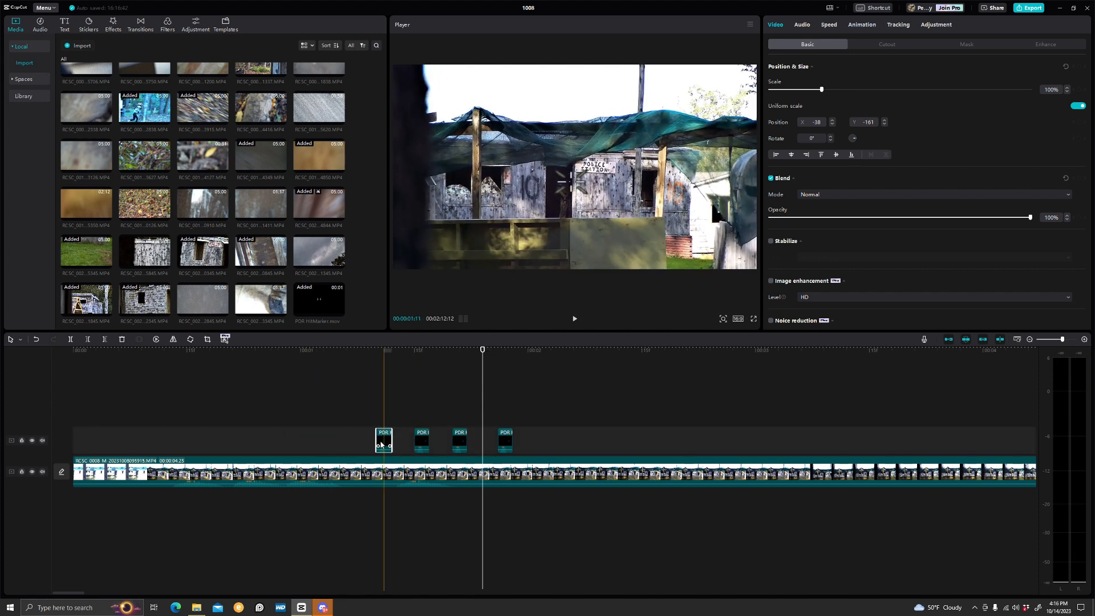
Preview playback and shift the overlay clips further right along the track again
key(space)
key(space)
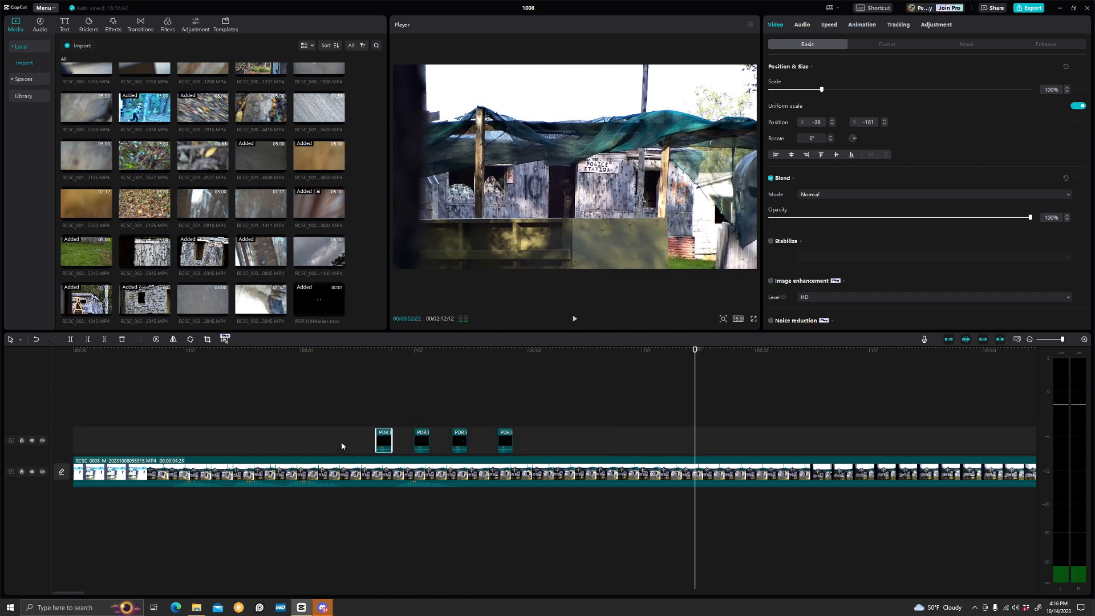
drag(505, 440, 589, 440)
drag(459, 440, 550, 440)
drag(422, 440, 505, 440)
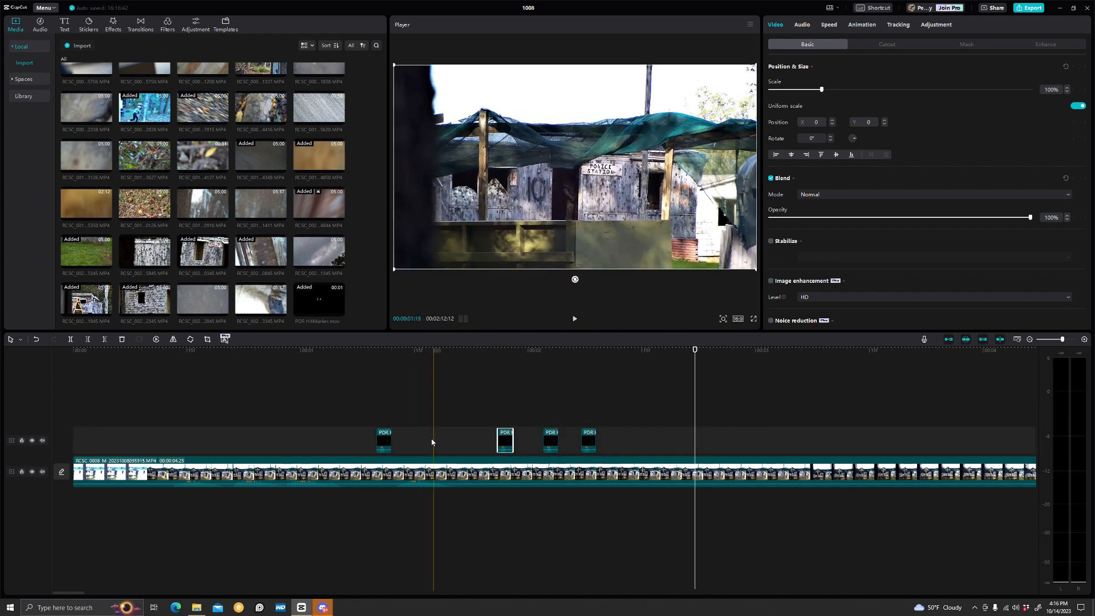
drag(383, 441, 452, 440)
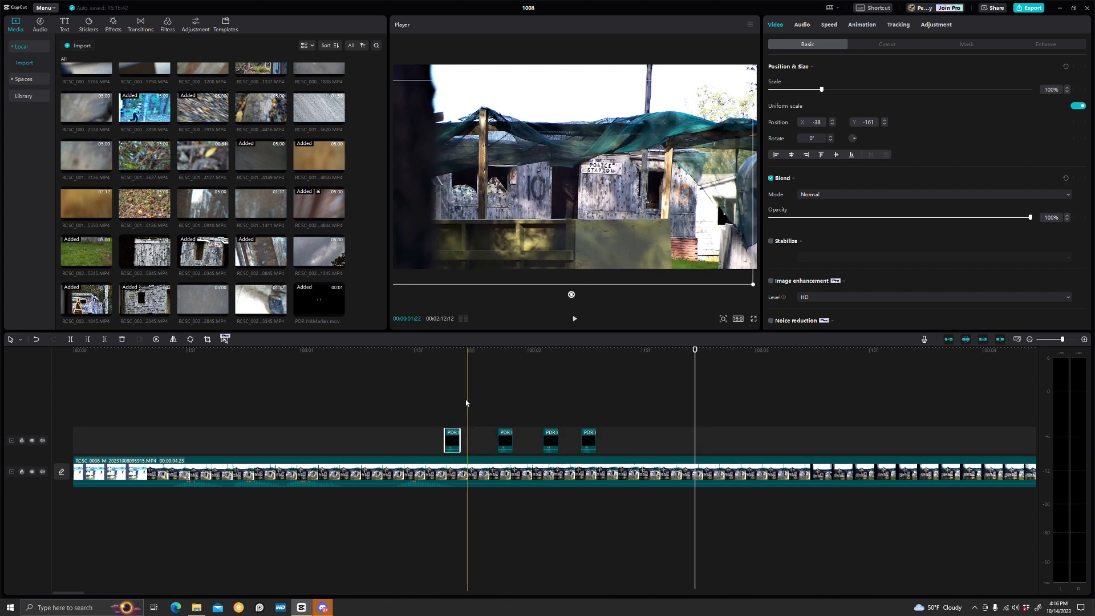
Reposition the first overlay clip in the player, moving it down to about Y -122
click(452, 403)
click(452, 441)
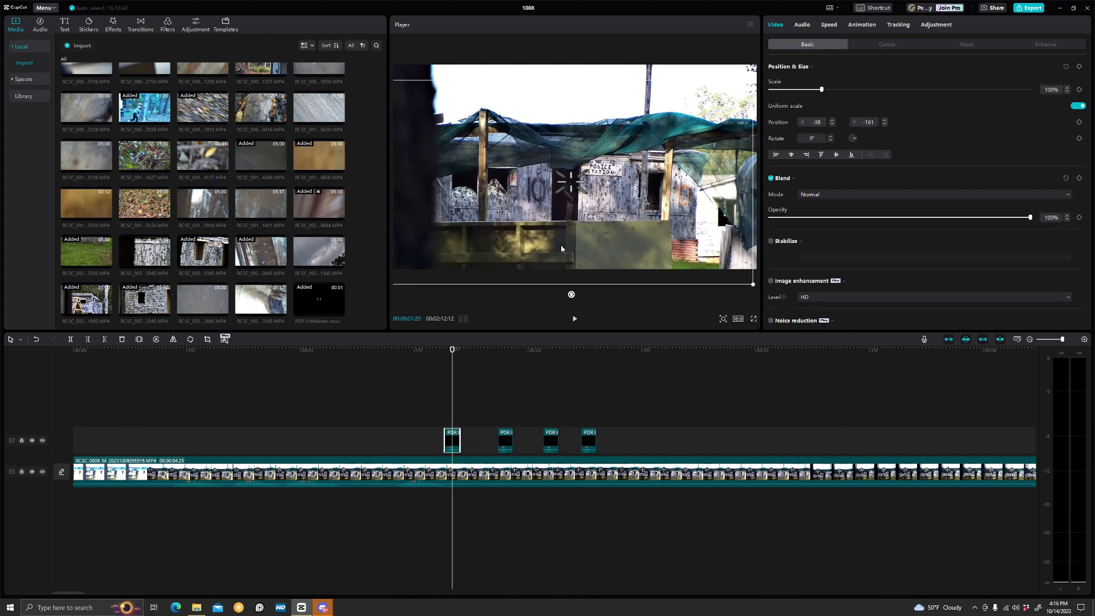
drag(561, 248, 568, 274)
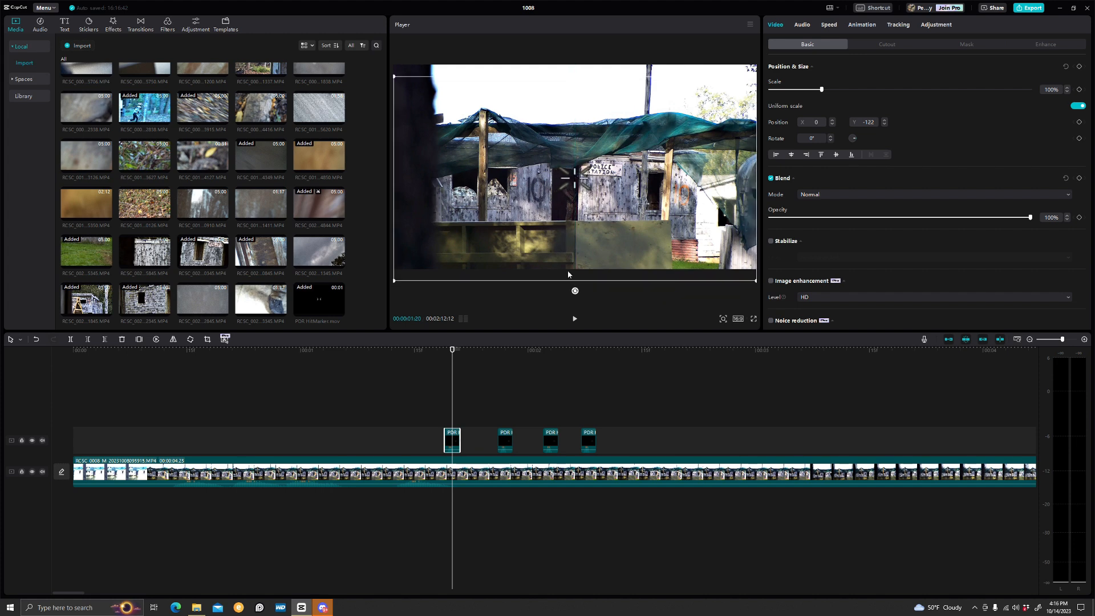
Select the second overlay clip and nudge it slightly downward in the player
click(506, 393)
click(592, 240)
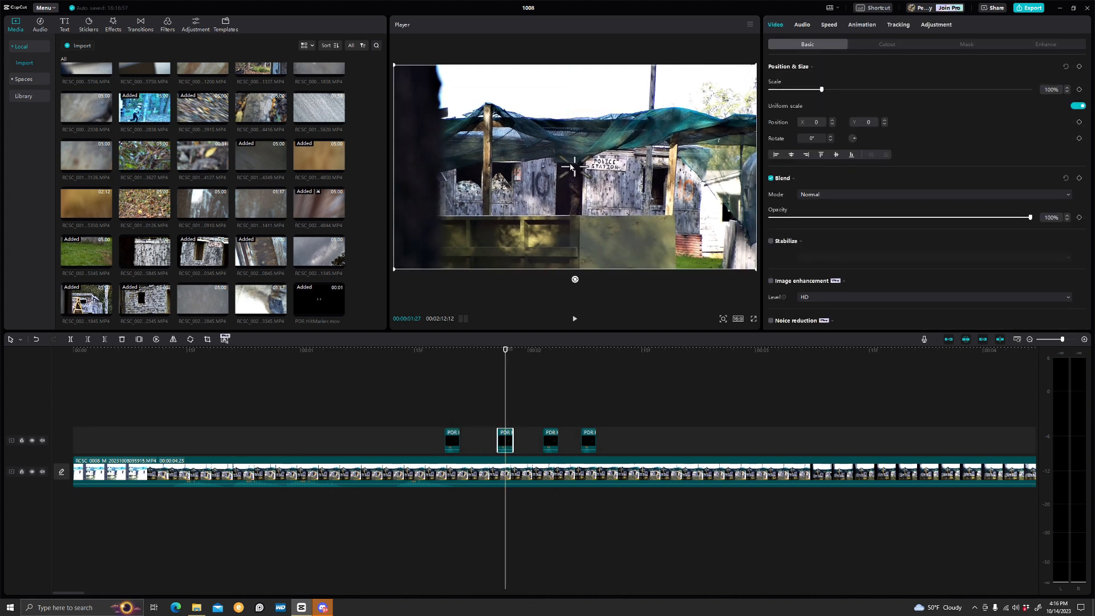
drag(572, 167, 575, 176)
click(552, 418)
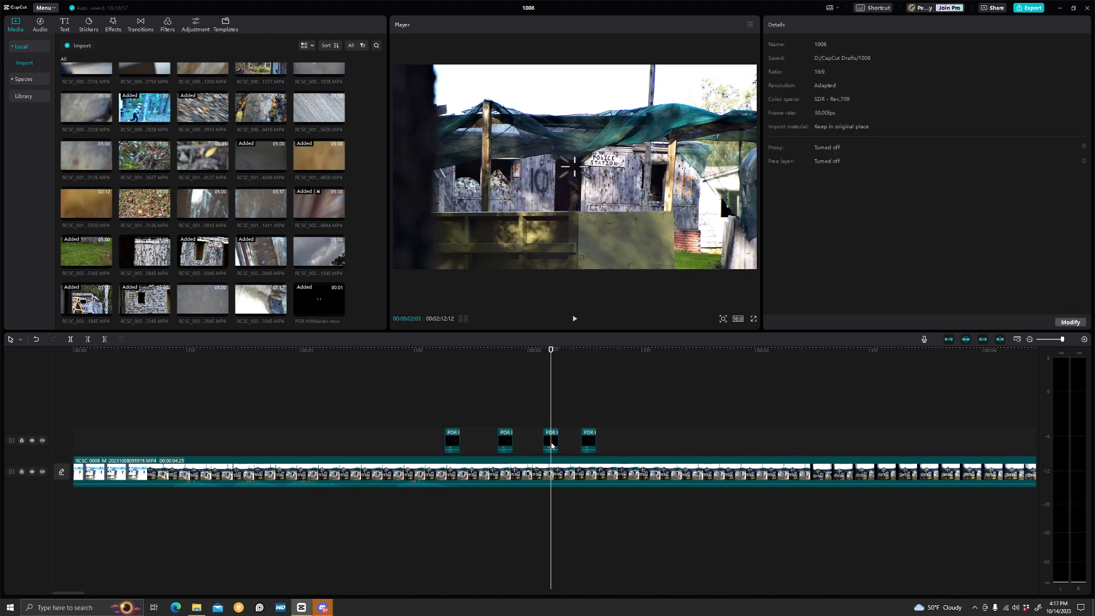
Select the third and fourth overlay clips and play back the section to review their placement
click(551, 443)
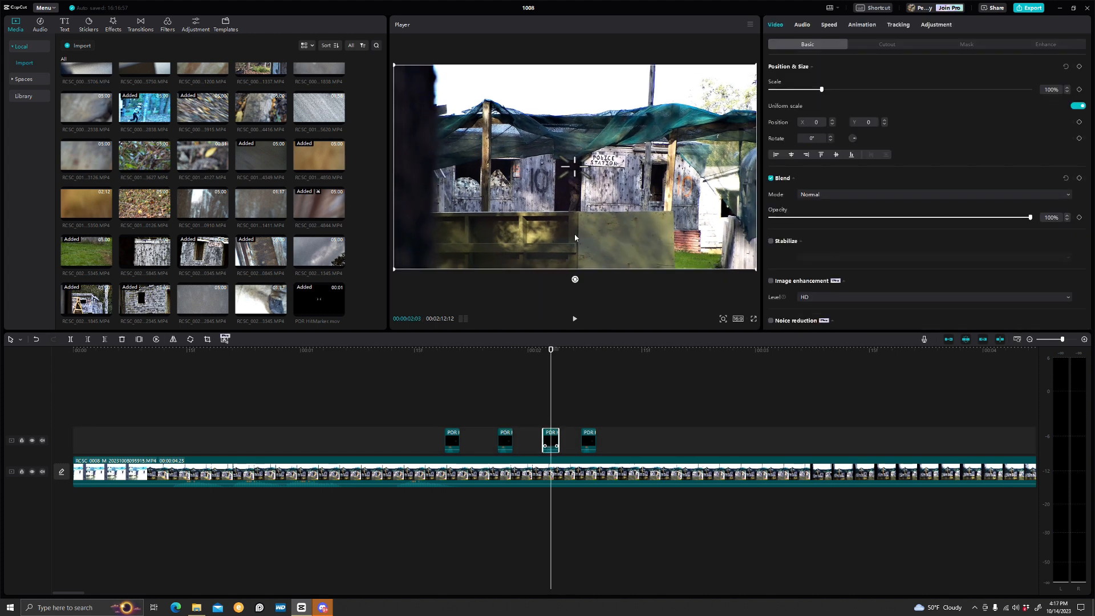
click(582, 407)
click(591, 440)
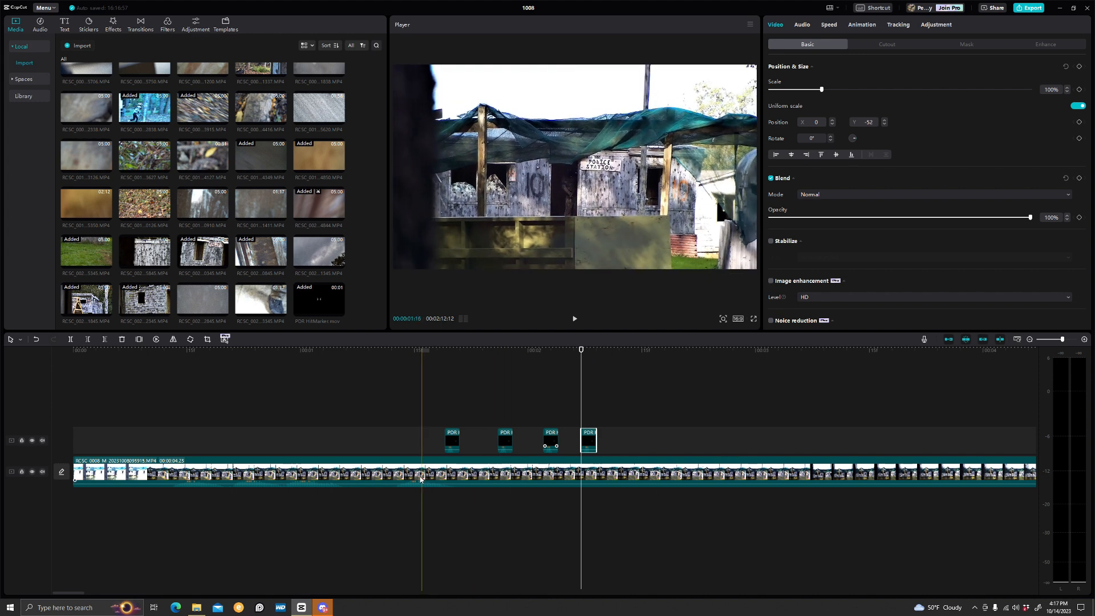
key(space)
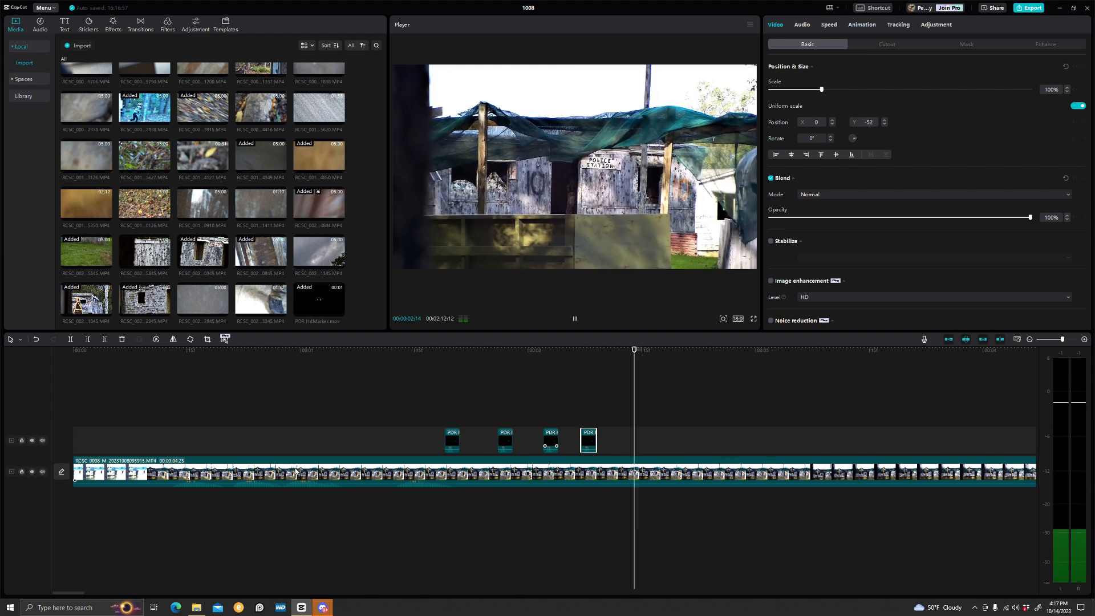
key(space)
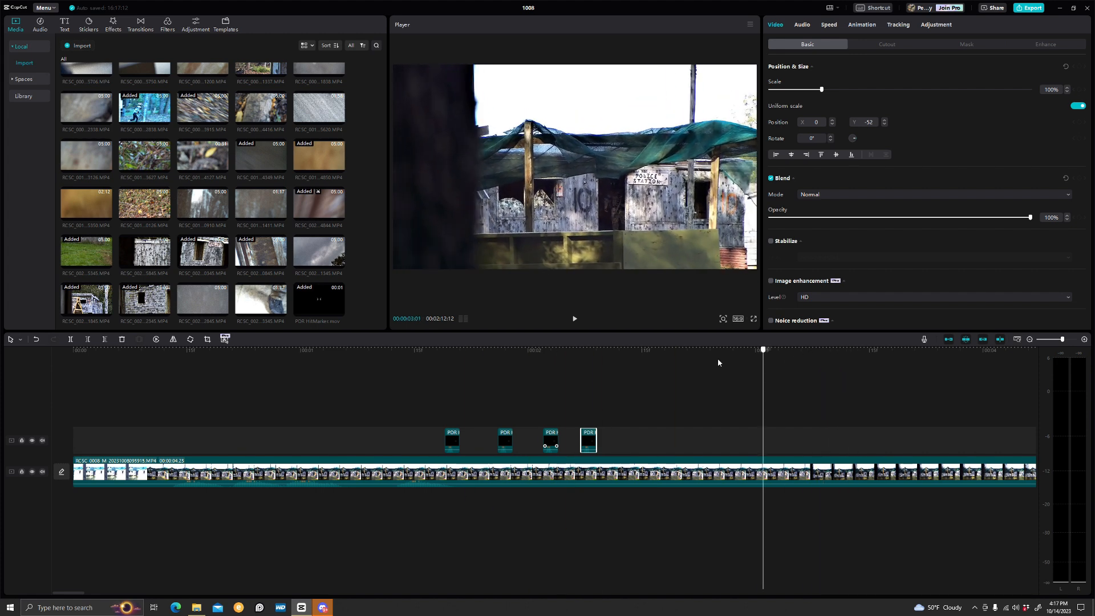
click(505, 399)
drag(458, 401, 32, 438)
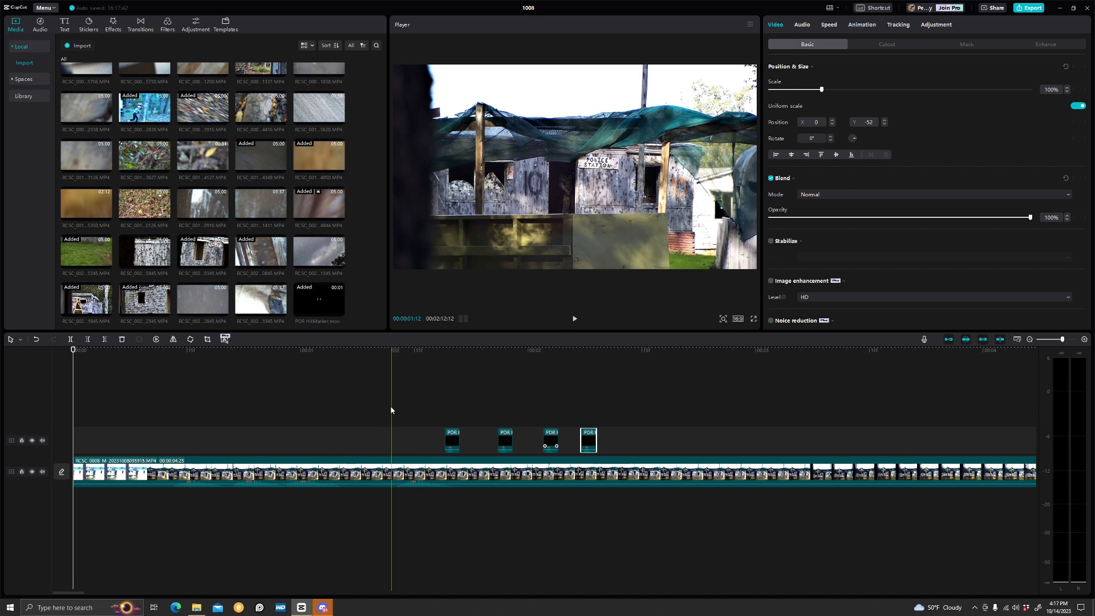
key(space)
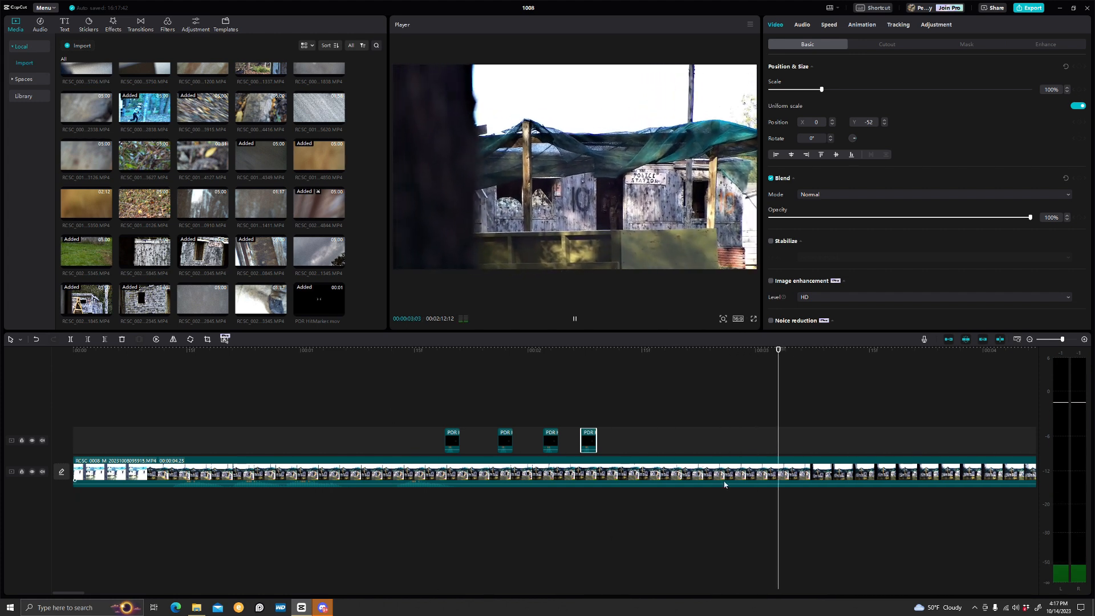
key(space)
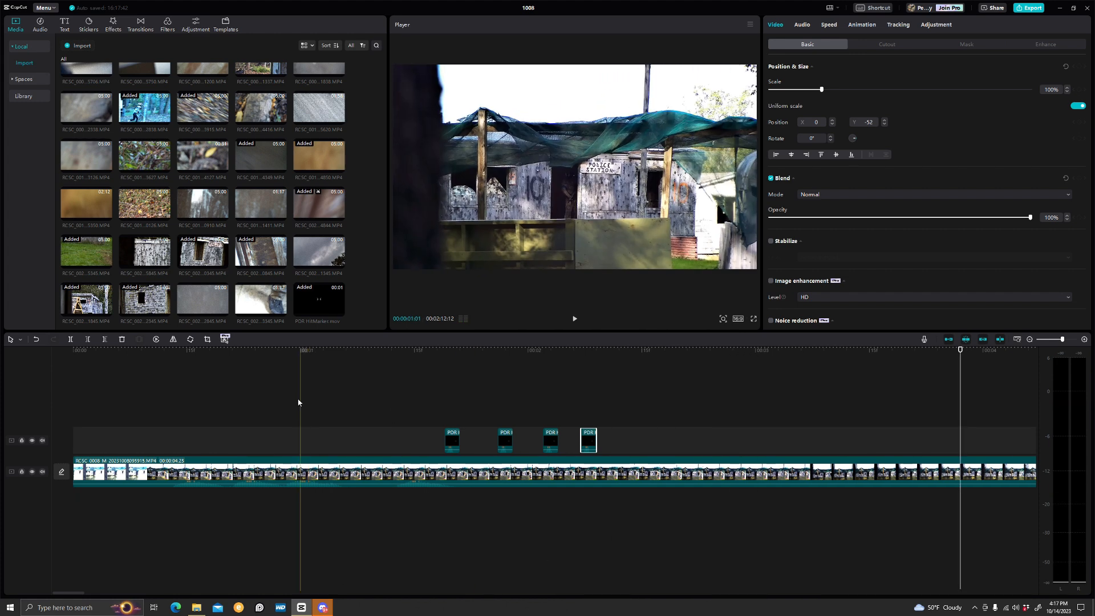
Add the "Subscribe to watch more" text template from the favorites at the playhead just after the overlay clips
click(61, 24)
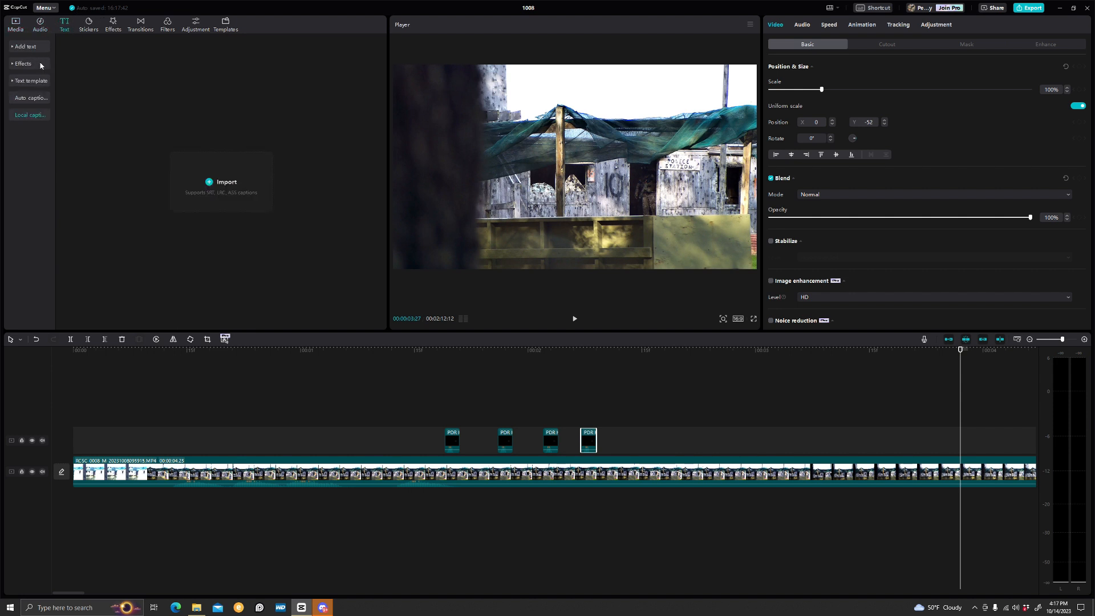
click(30, 80)
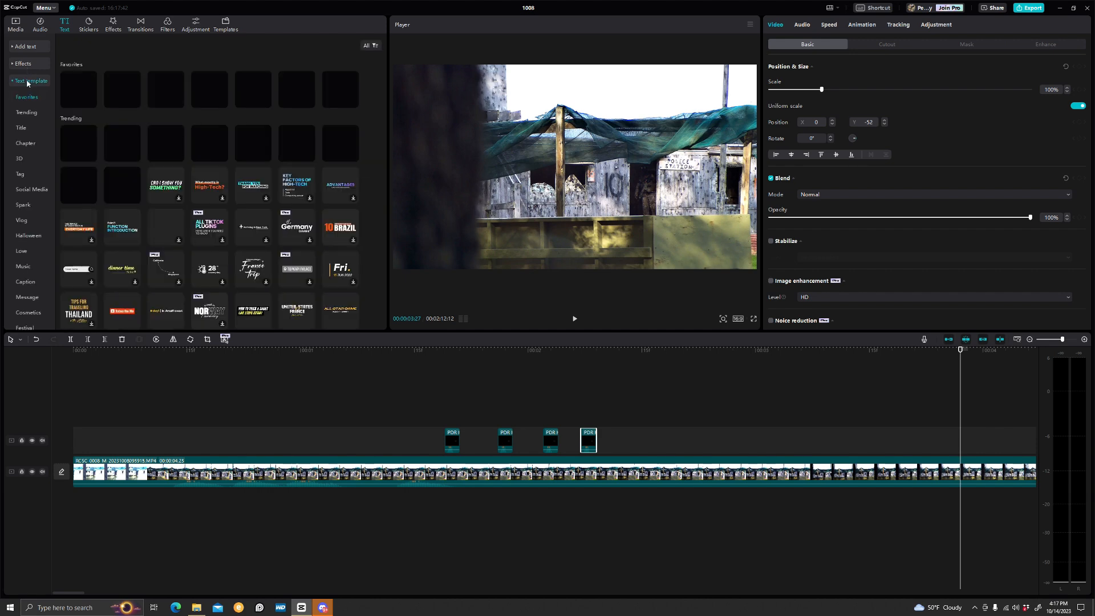
click(72, 91)
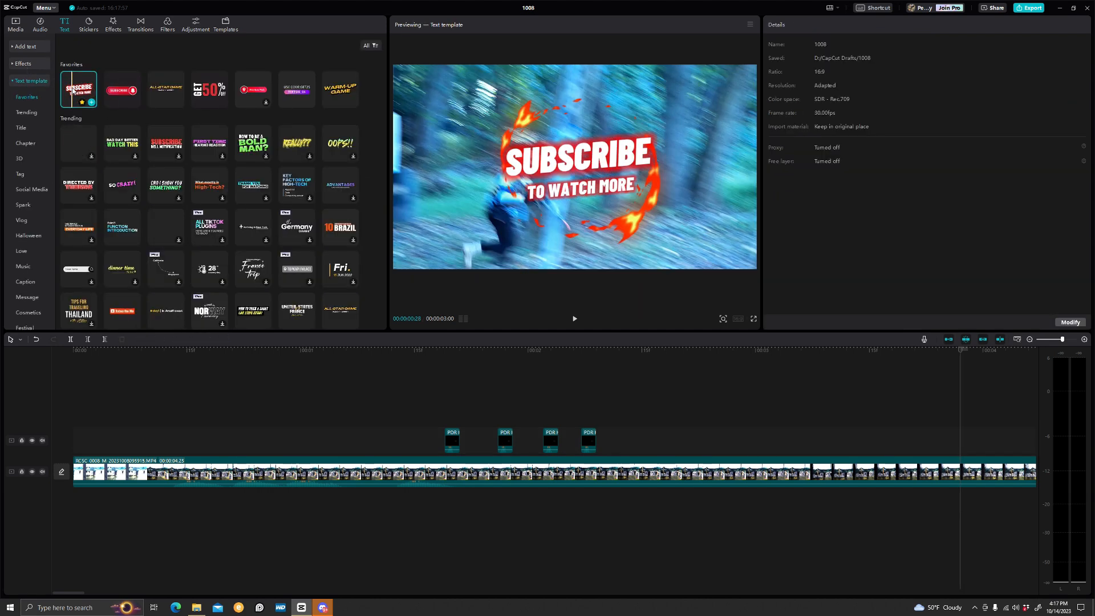
drag(961, 352, 619, 380)
click(92, 102)
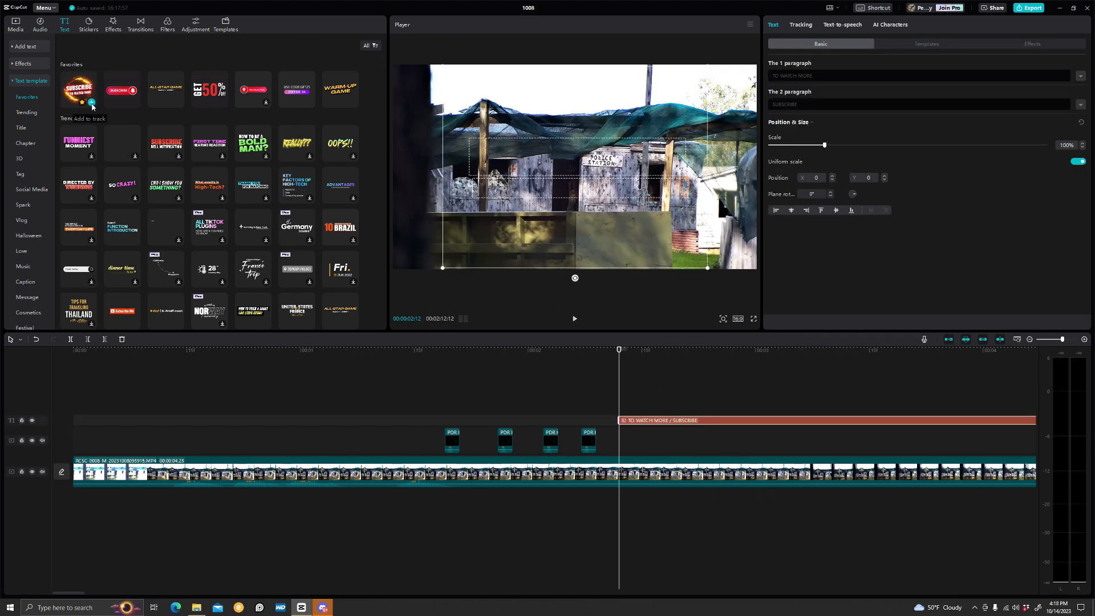
Add the Deep woosh sound effect to the timeline and shift it slightly earlier under the text
click(40, 24)
click(29, 80)
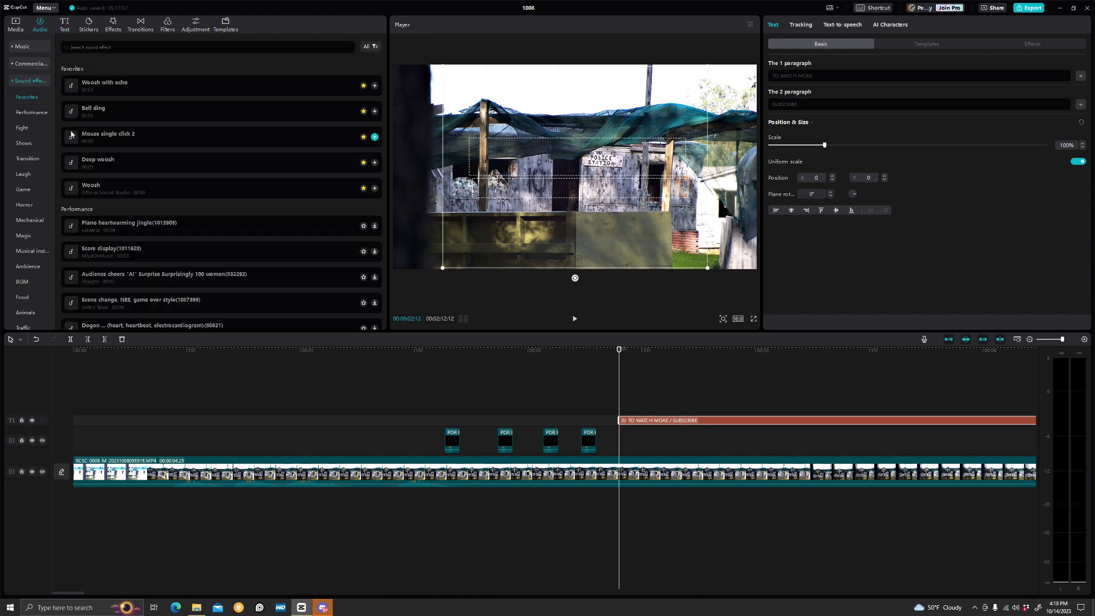
click(375, 162)
drag(663, 496, 586, 503)
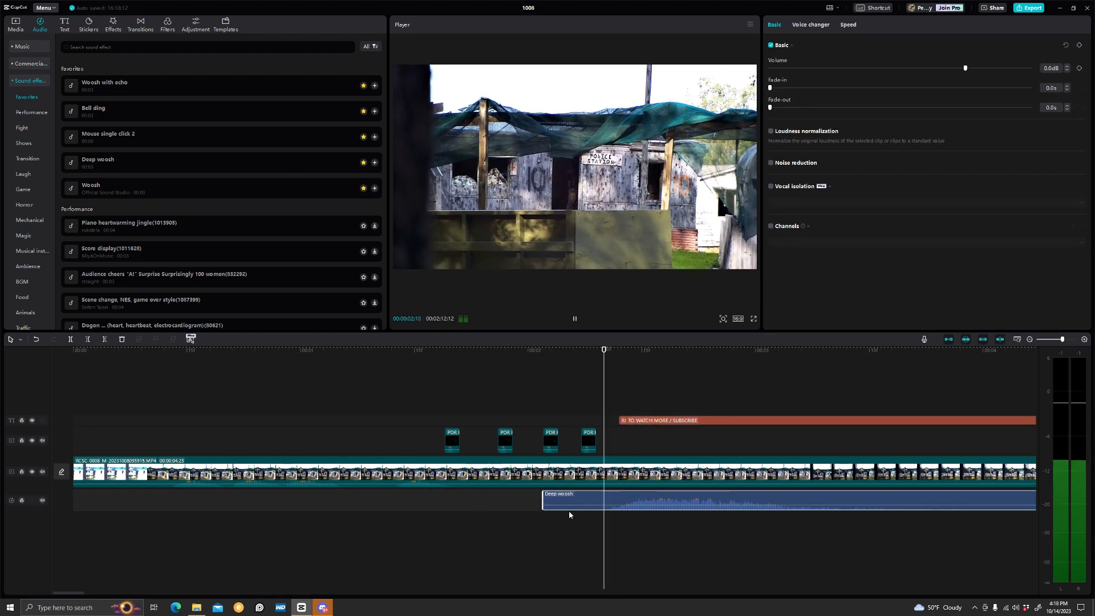
Play back the timeline to review the text template with the sound effect
key(space)
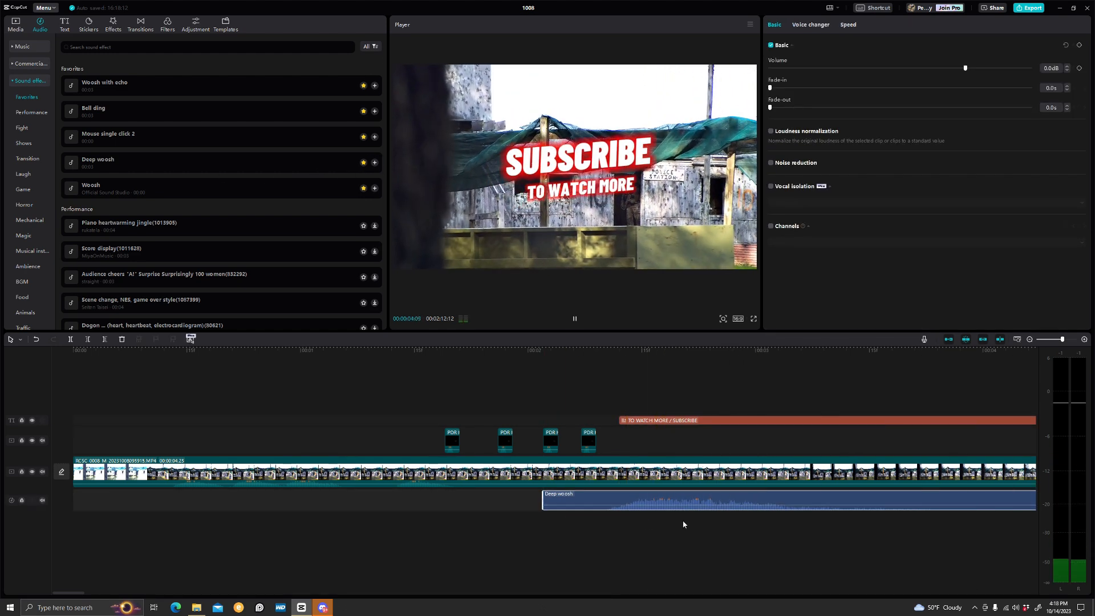
key(space)
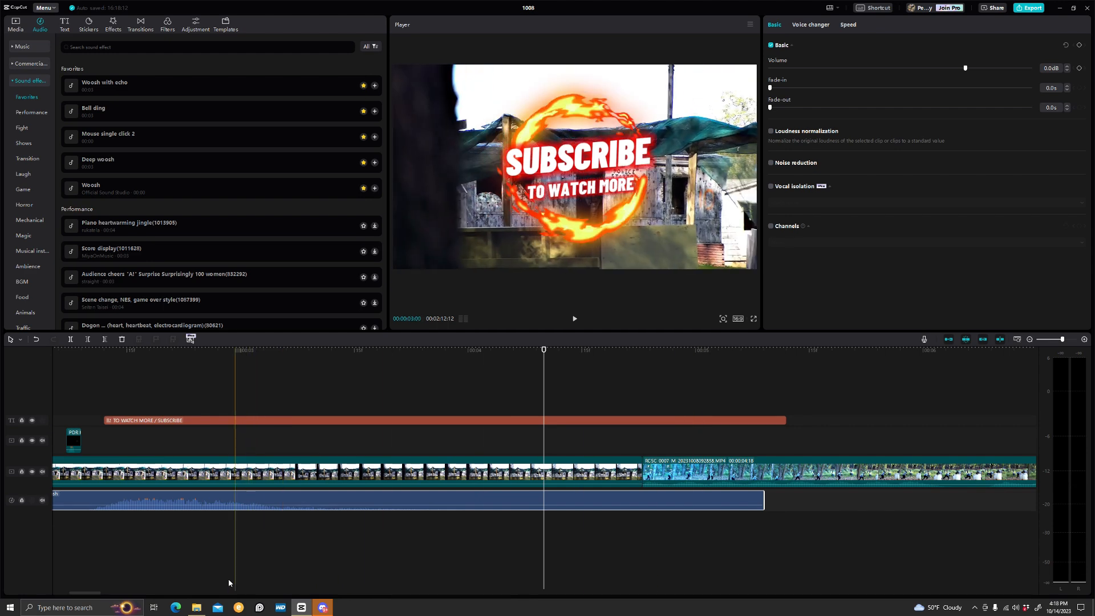
drag(86, 594, 70, 593)
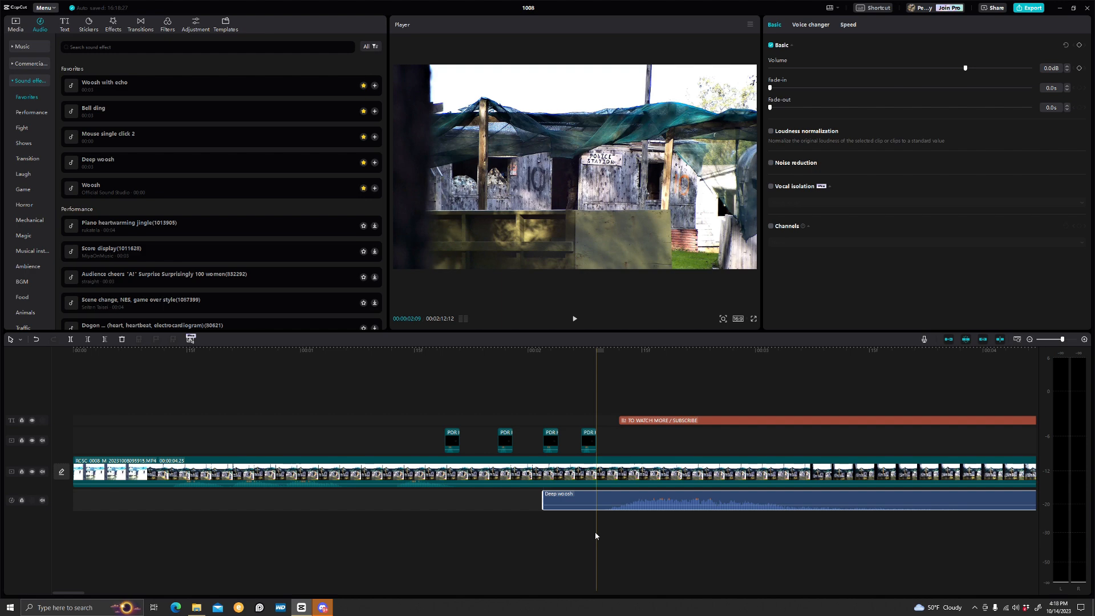
click(269, 522)
click(339, 509)
key(space)
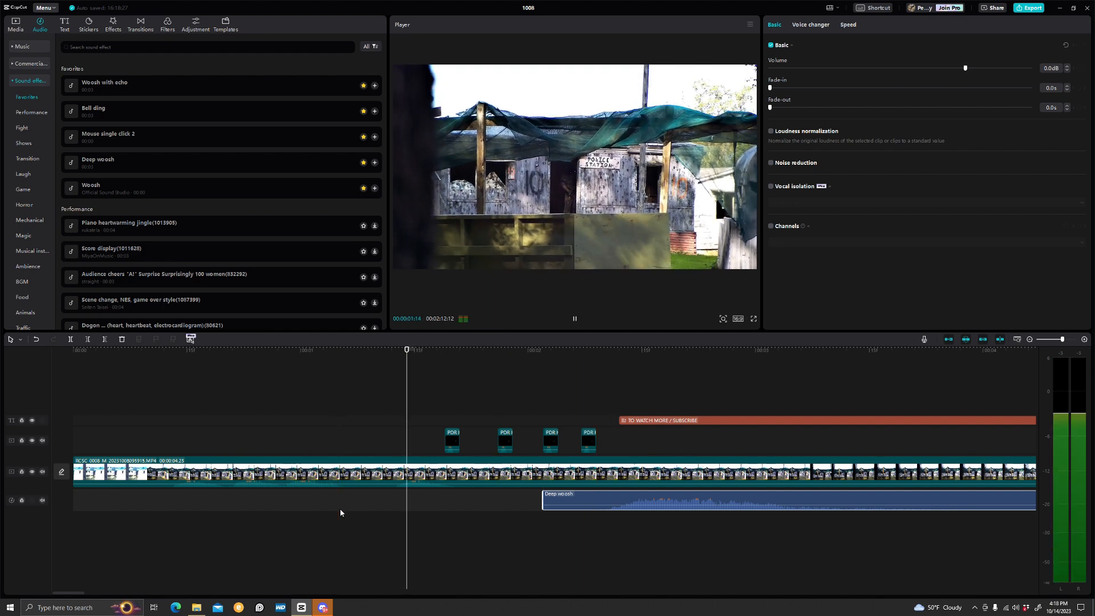
key(space)
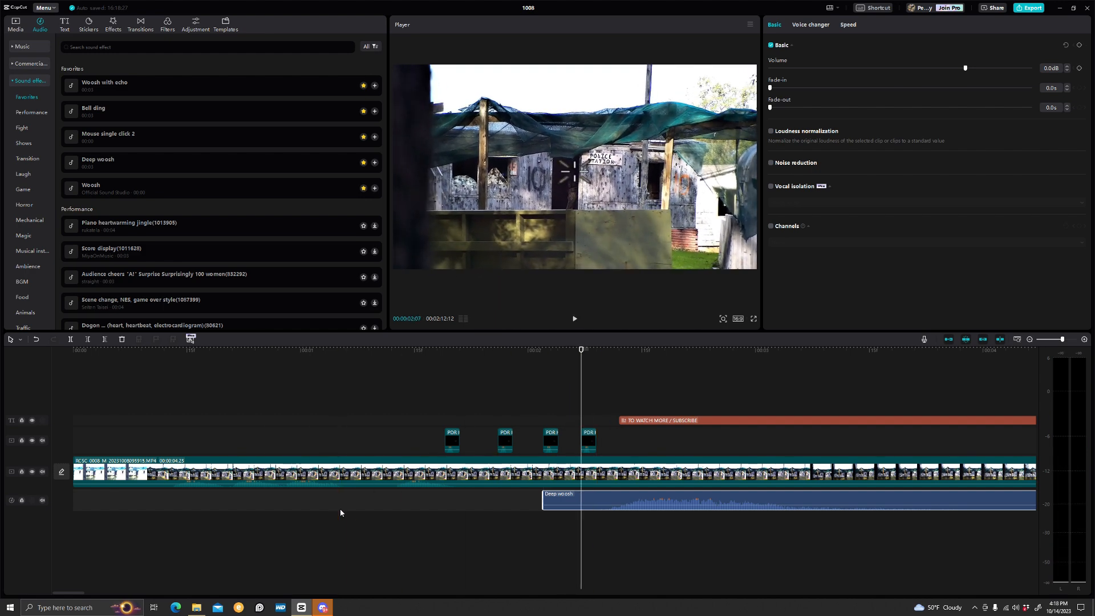
key(space)
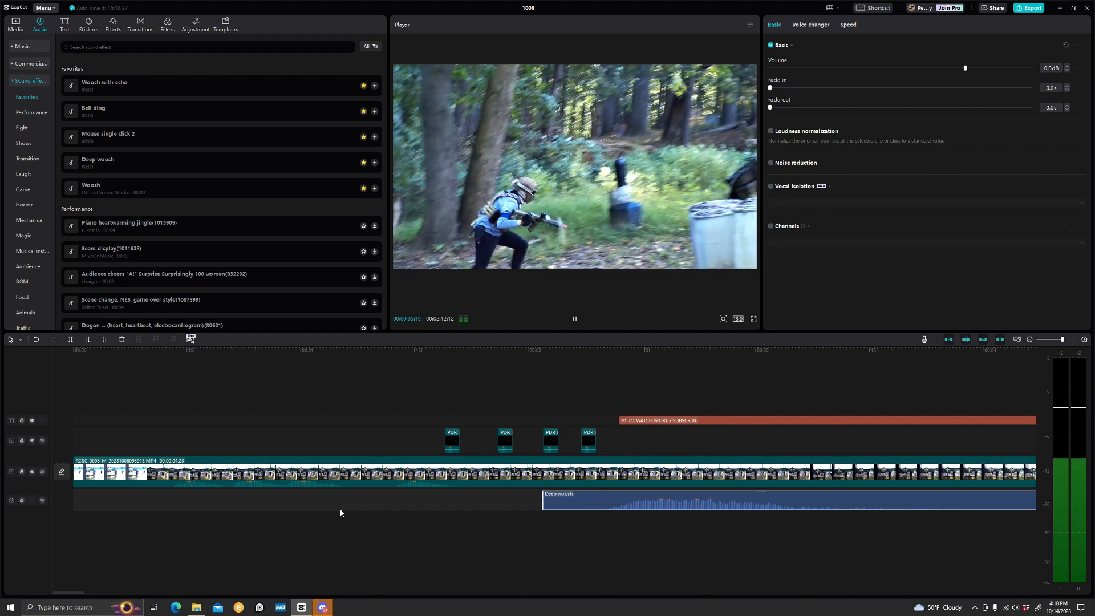
key(space)
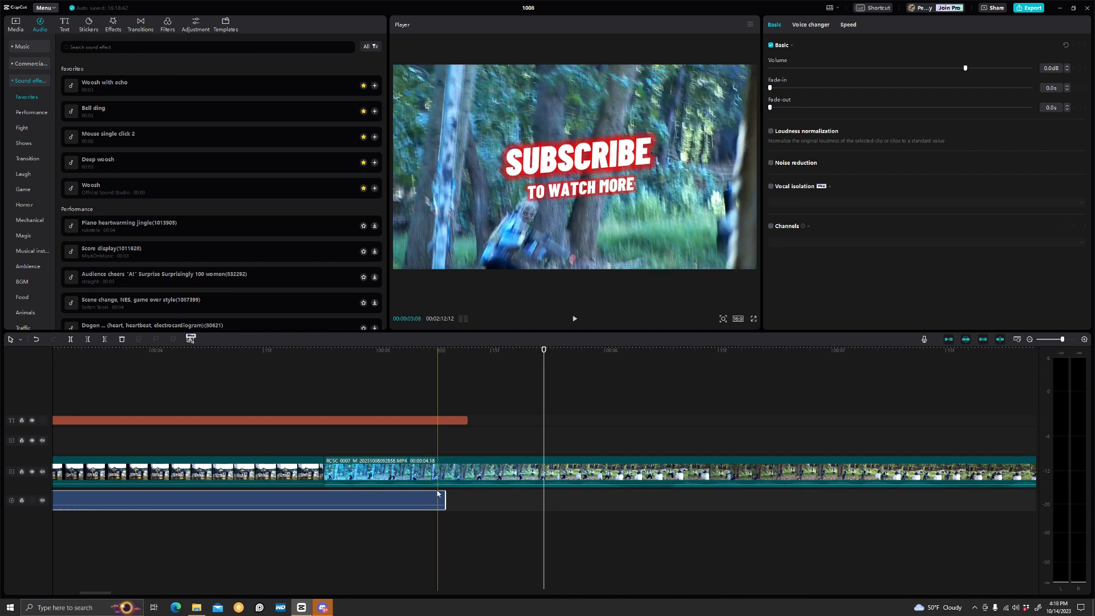
Shorten the subscribe text clip by trimming its end back toward the start of the second video clip
click(467, 420)
drag(467, 420, 400, 420)
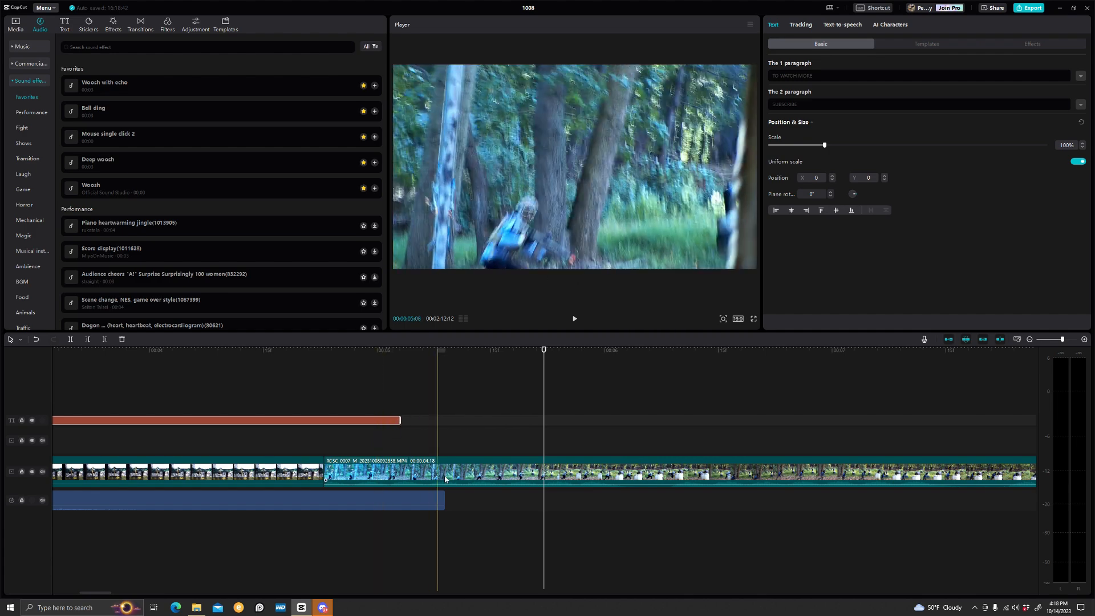
drag(544, 351, 278, 350)
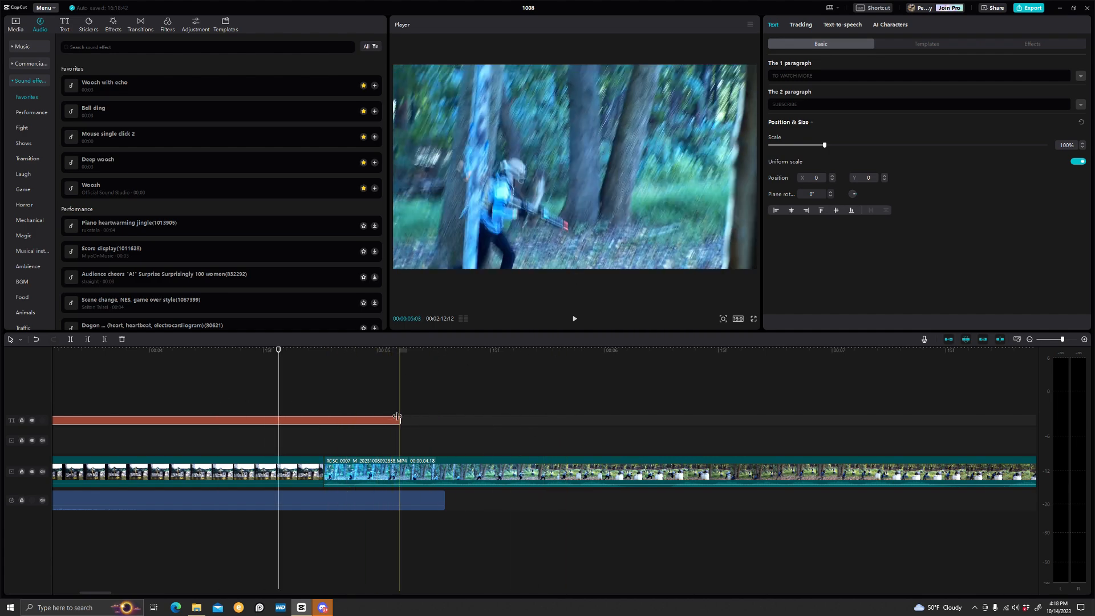
drag(400, 420, 263, 420)
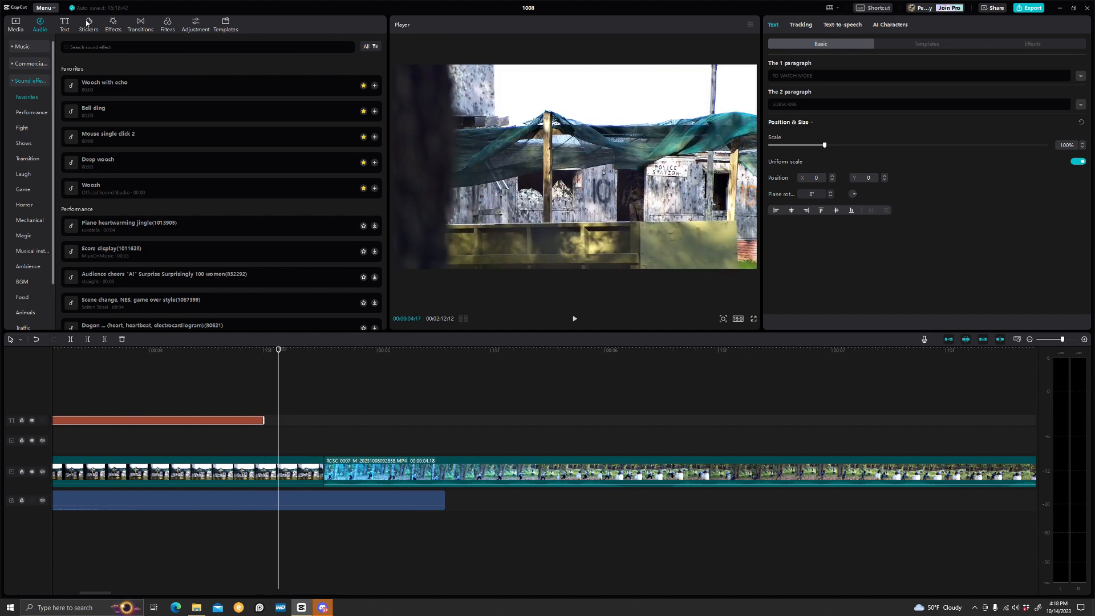
Apply the Rotate CW II transition between the two video clips and dismiss the duplicate-frames notice
click(140, 25)
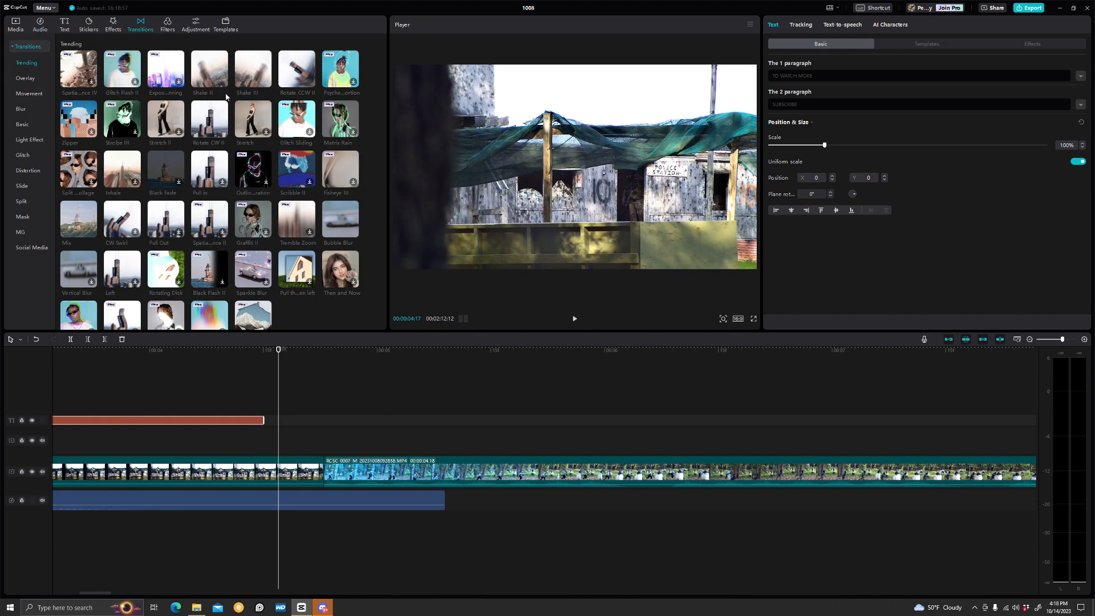
click(222, 133)
click(600, 329)
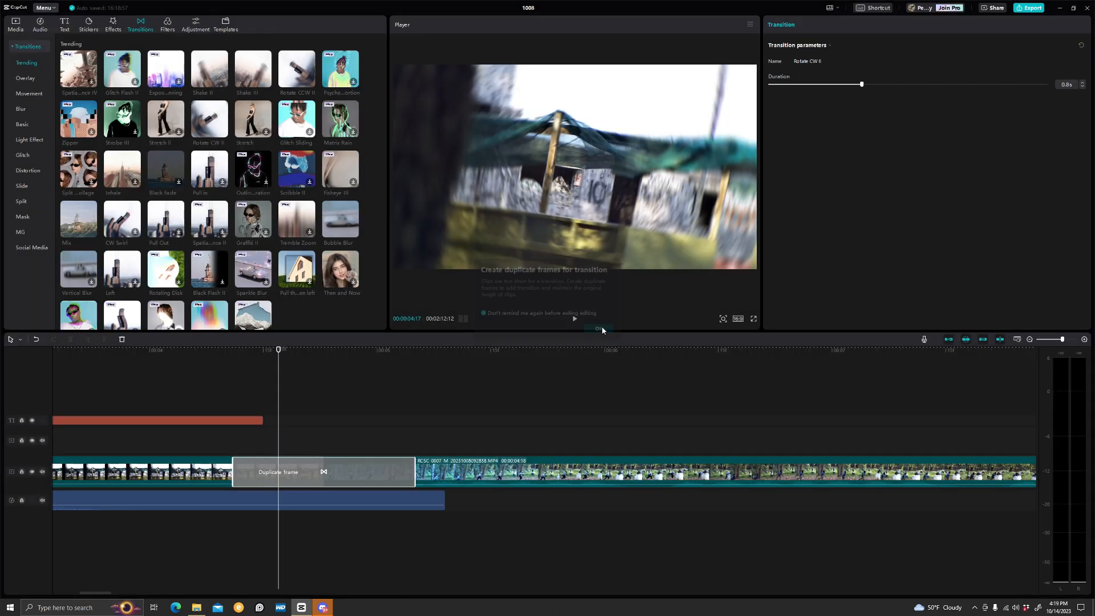
click(172, 451)
Play back the transition and the earlier overlay section to review the edits
key(space)
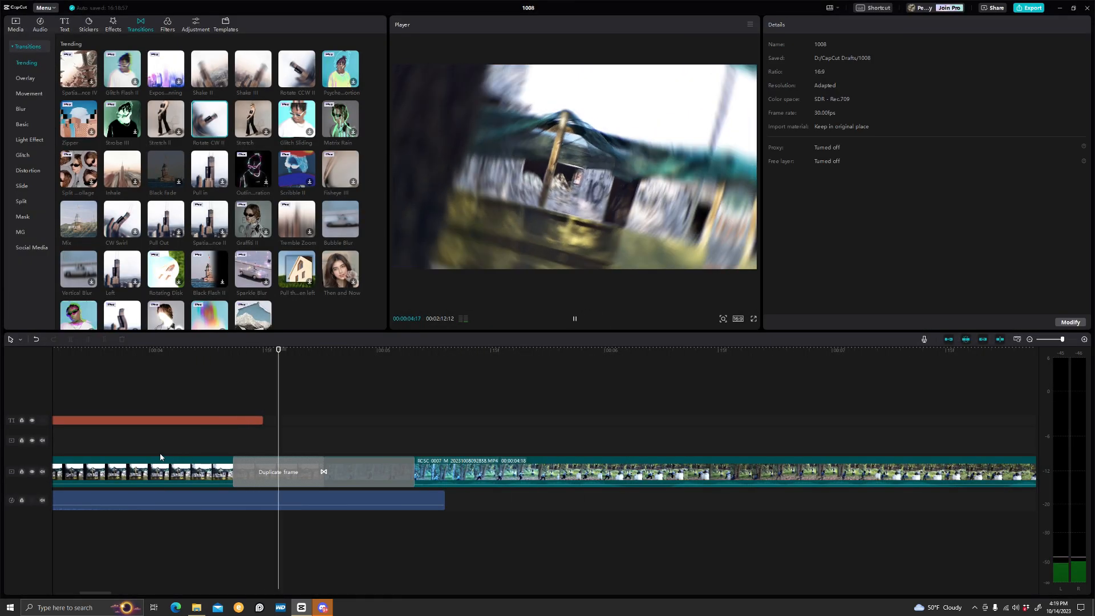
key(space)
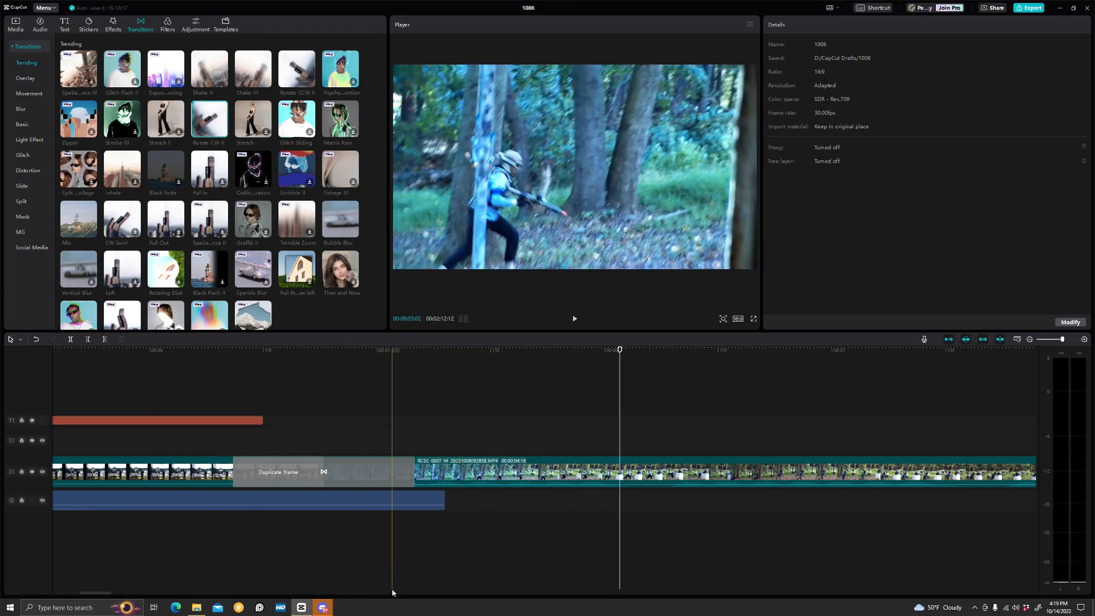
scroll(241, 536, left, 10)
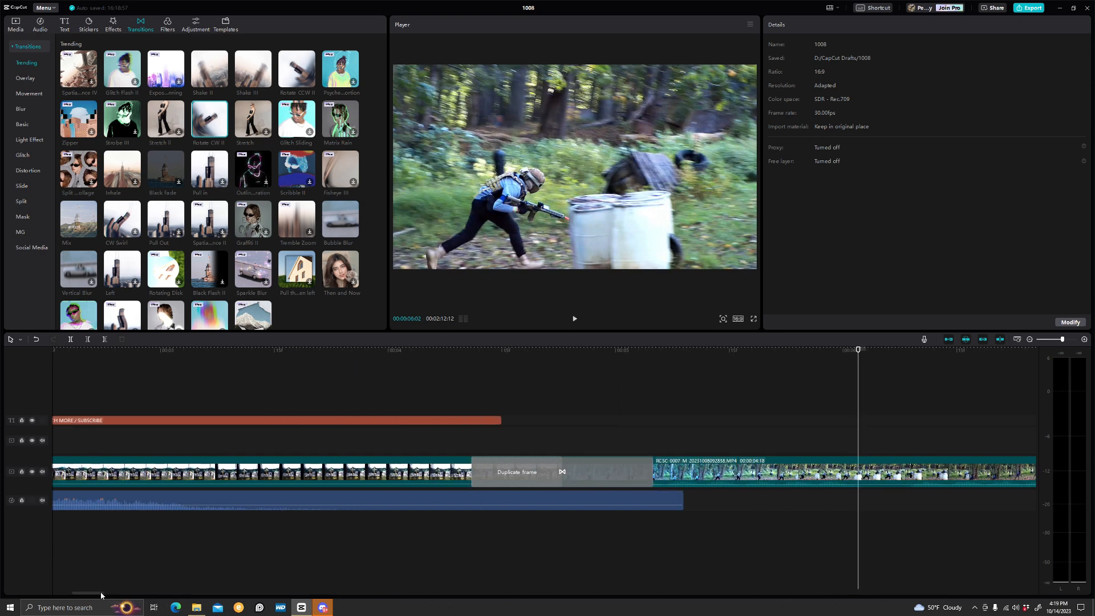
click(238, 536)
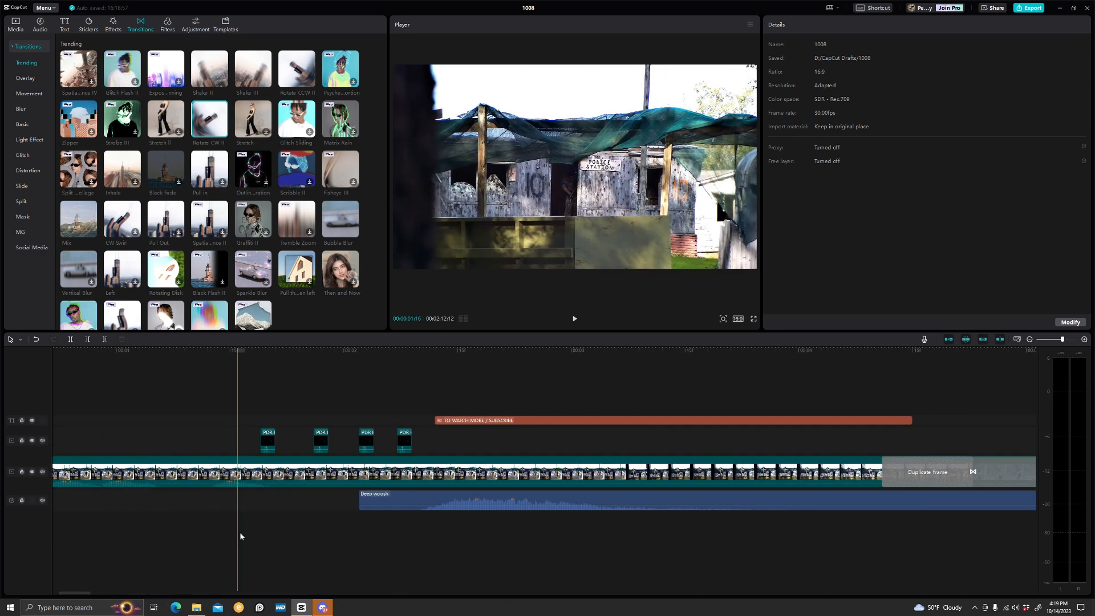
key(space)
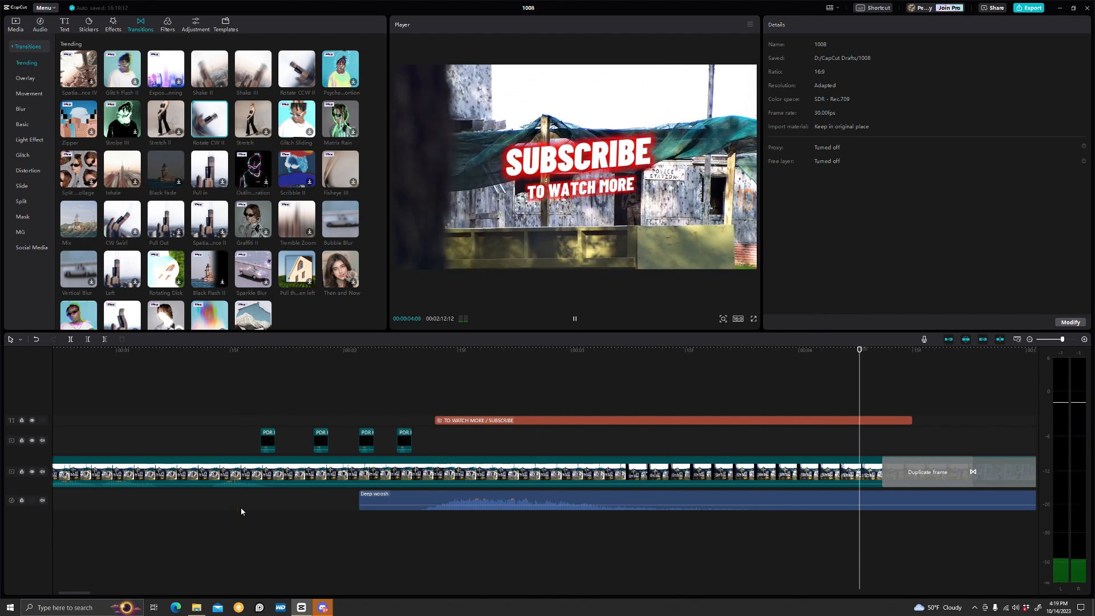
key(space)
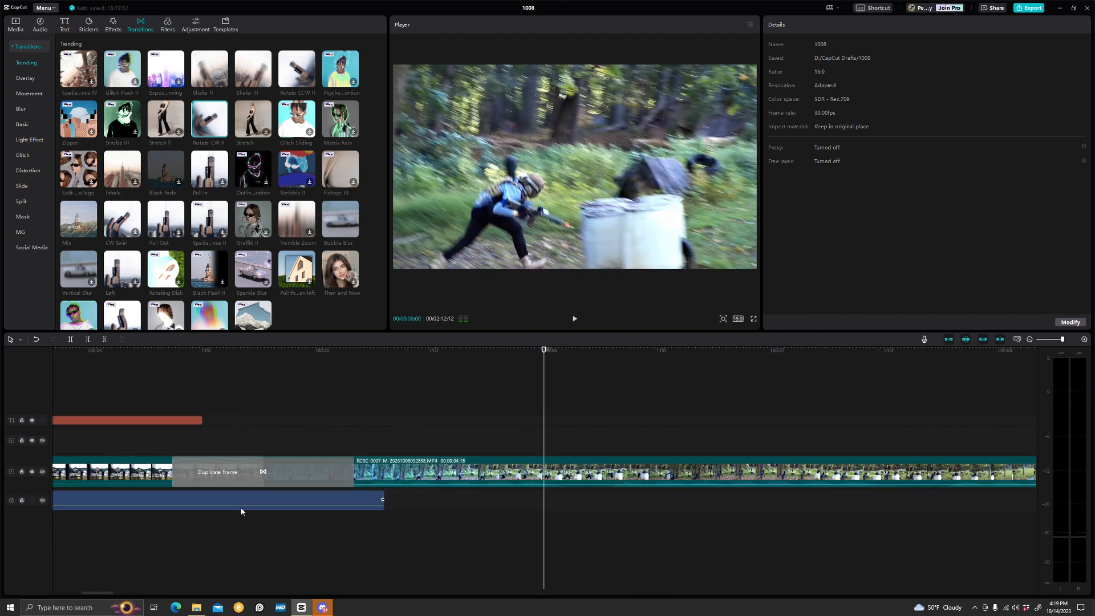